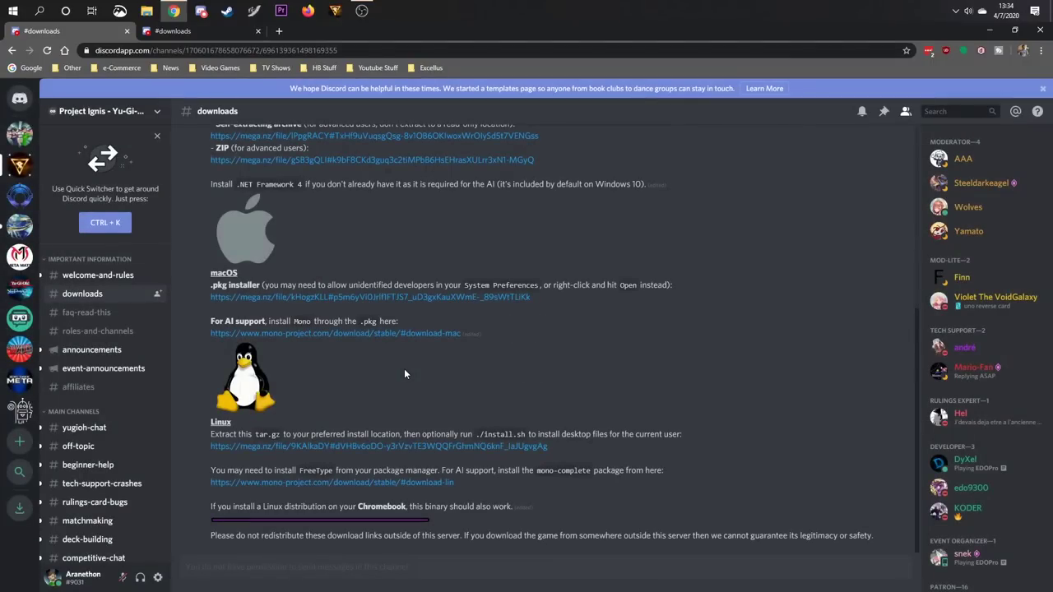
- Scroll #downloads to the System requirements and Windows section with the Installer link
scroll(403, 374, "up", 5)
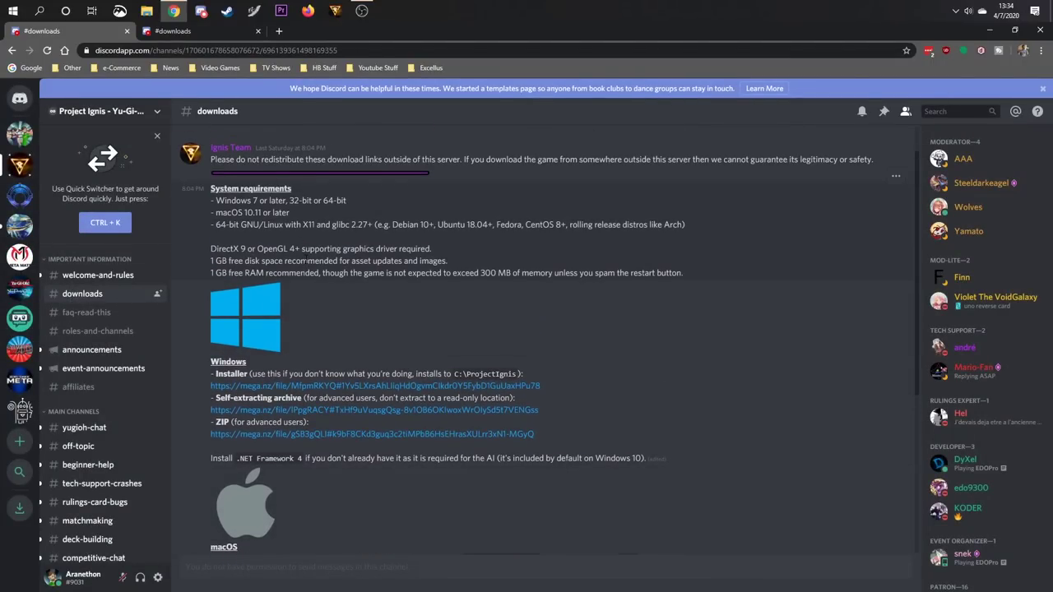
scroll(306, 260, "down", 1)
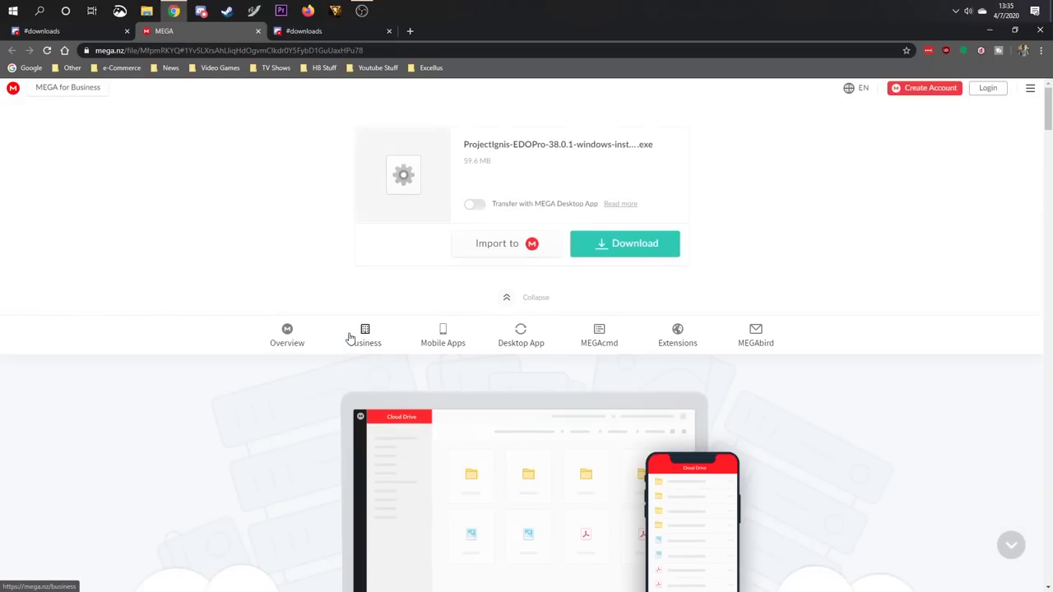
- Download the 59.6 MB ProjectIgnis-EDOPro-38.0.1-windows-installer.exe from MEGA
left_click(616, 245)
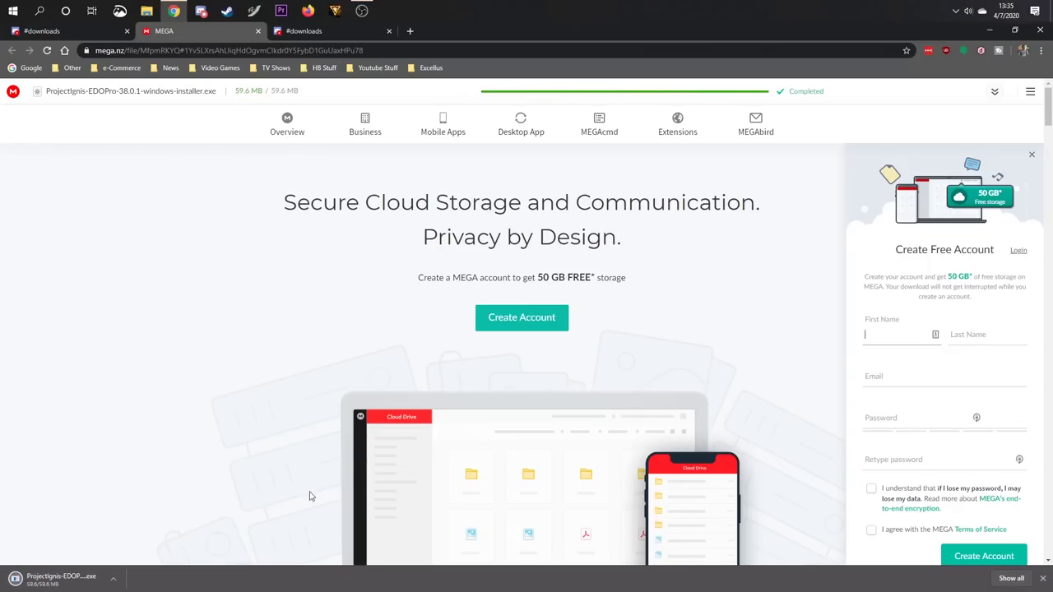
- Run the EDOPro installer past the unrecognized-app warning, accept the license, and skip the README
left_click(47, 583)
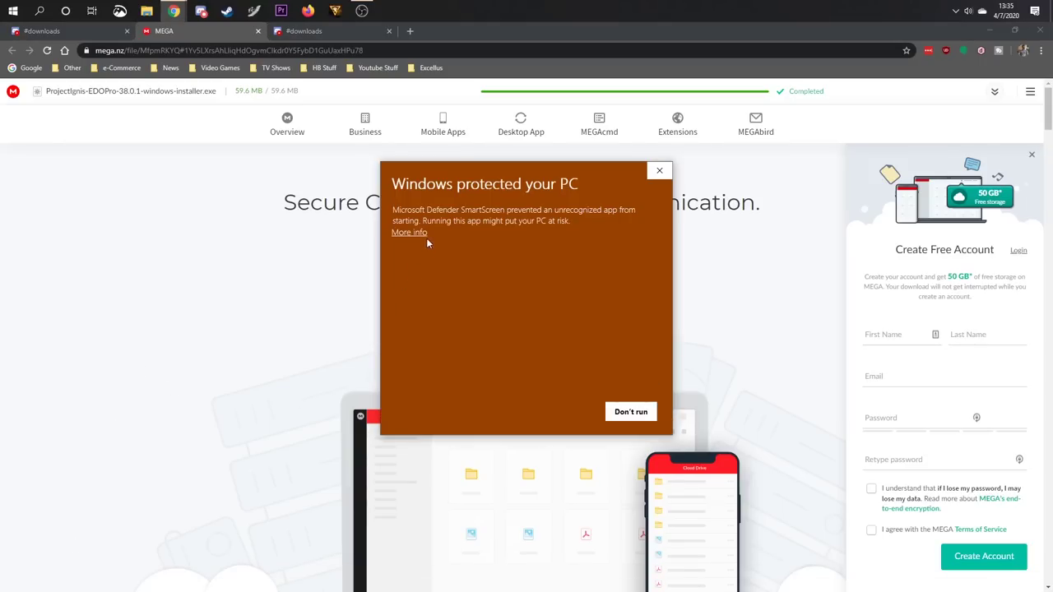
left_click(404, 235)
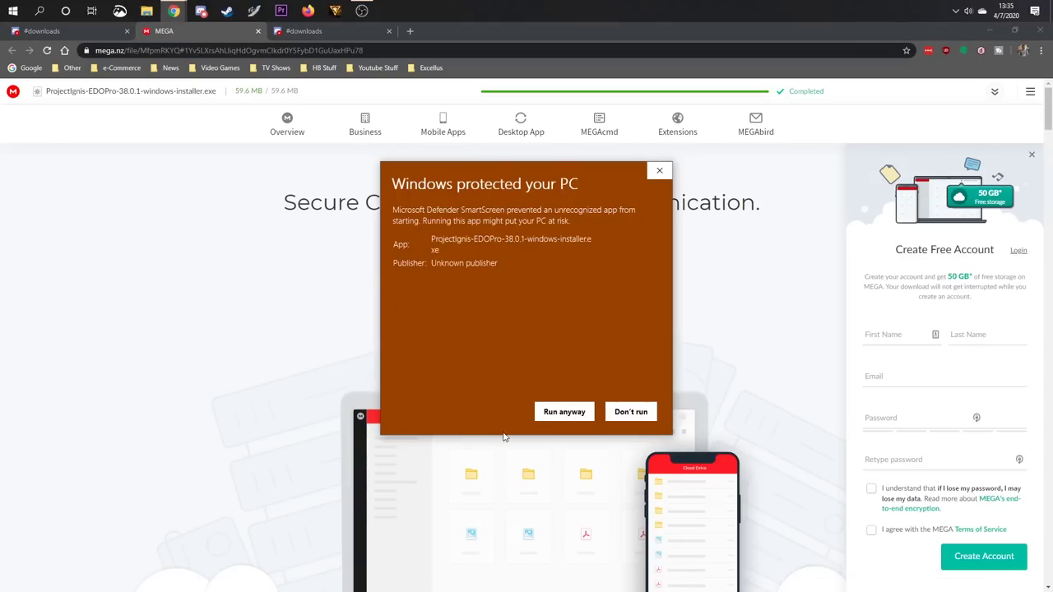
left_click(564, 414)
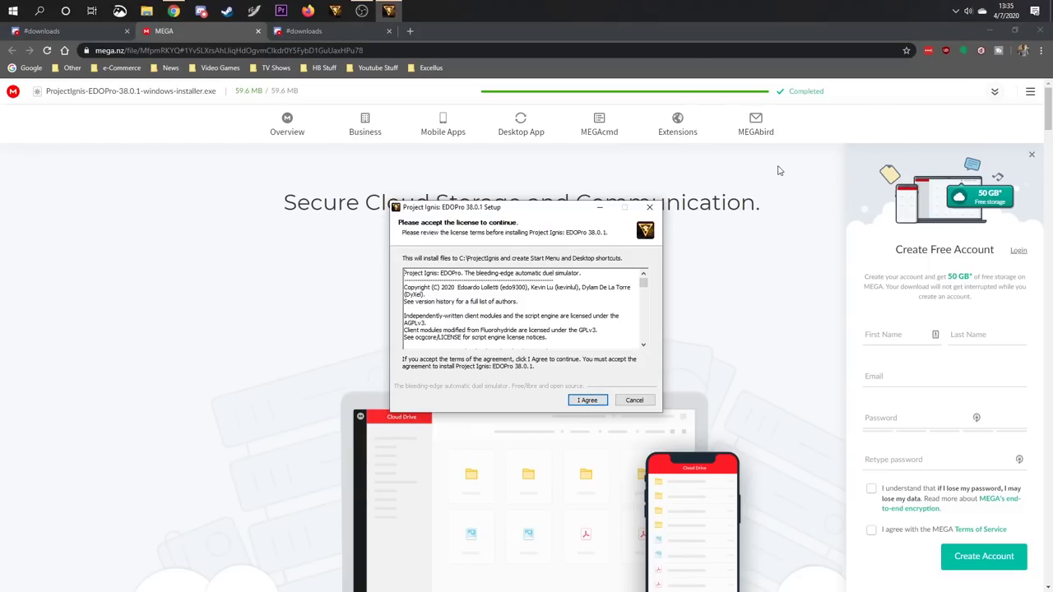
left_click(587, 401)
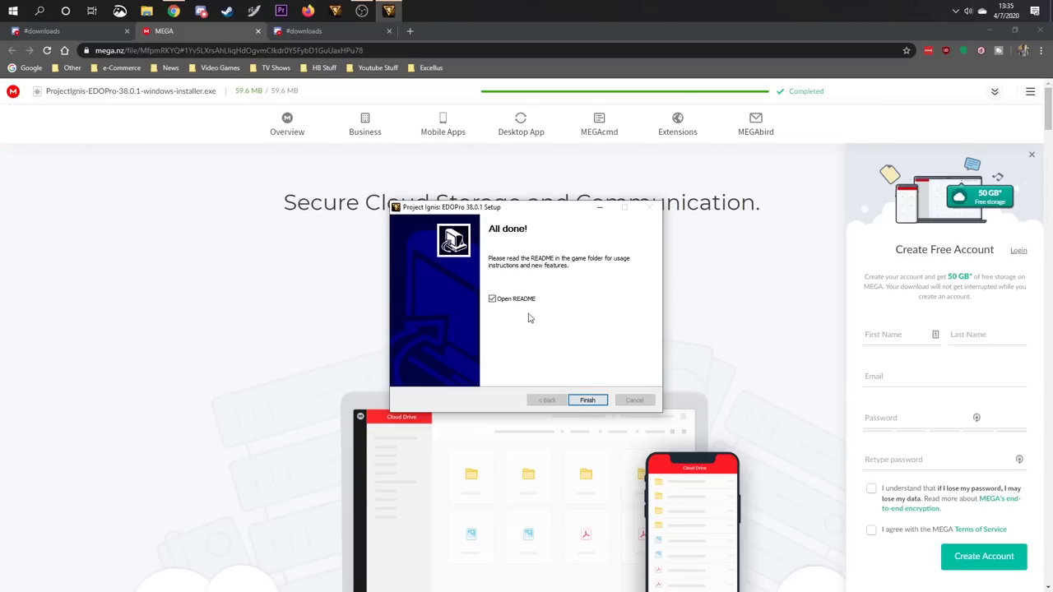
left_click(507, 299)
- Close the installer and launch EDOPro.exe from C:\ProjectIgnis in File Explorer
left_click(587, 402)
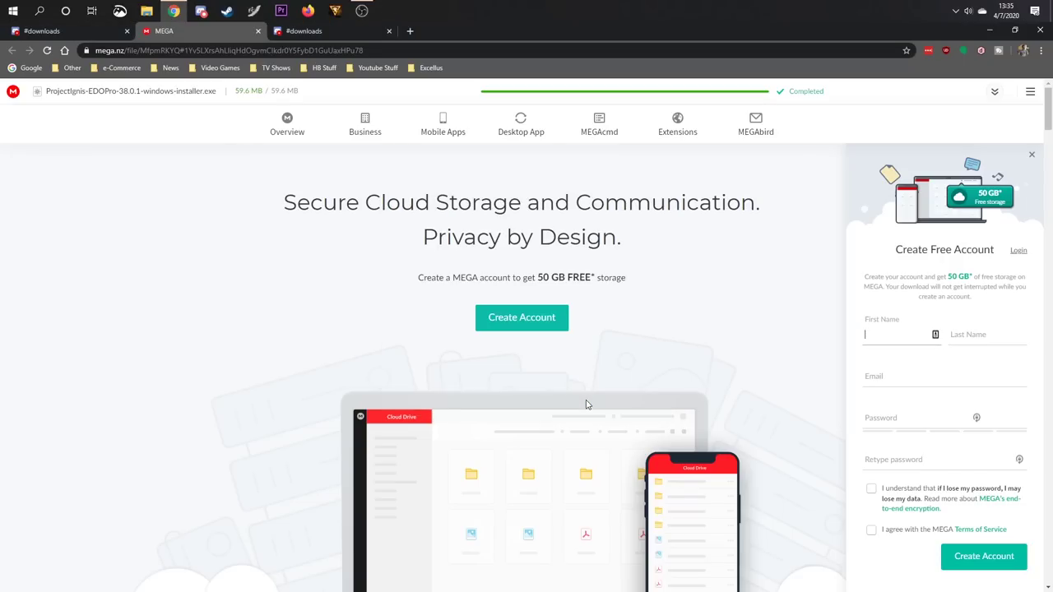
left_click(145, 11)
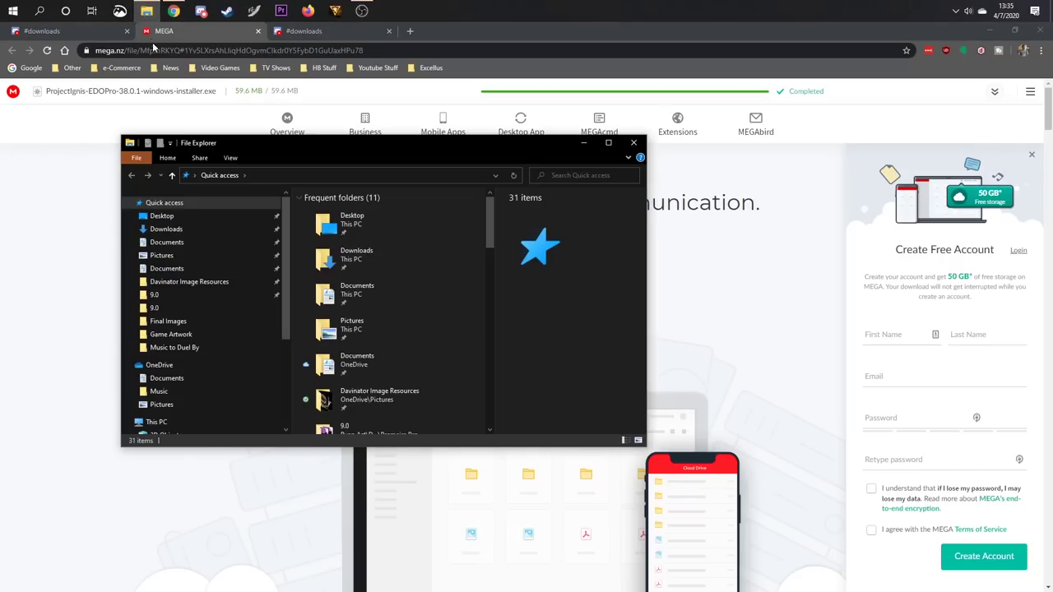
scroll(199, 225, "down", 2)
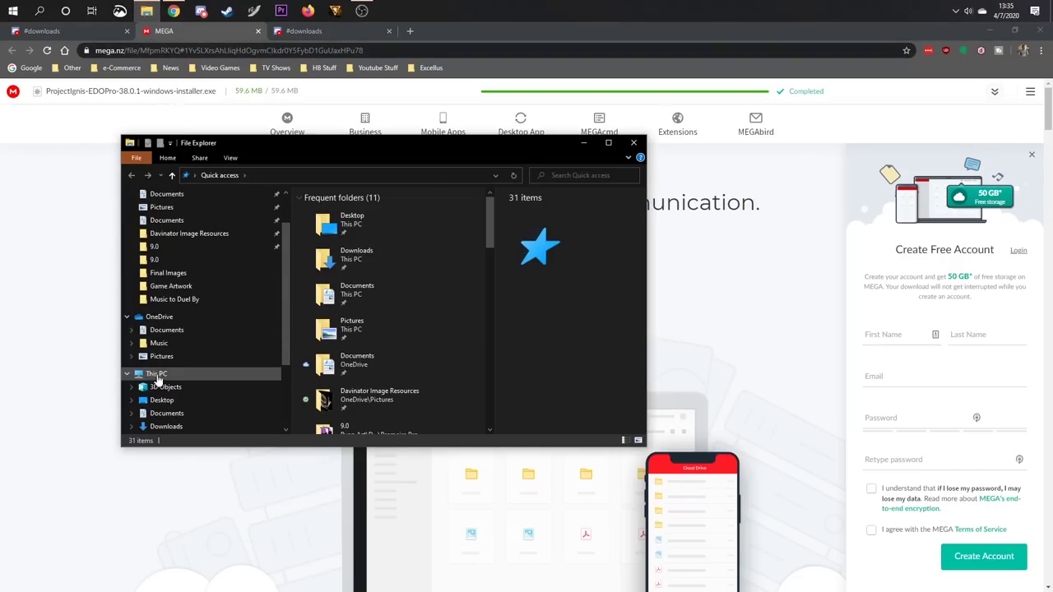
scroll(380, 327, "down", 3)
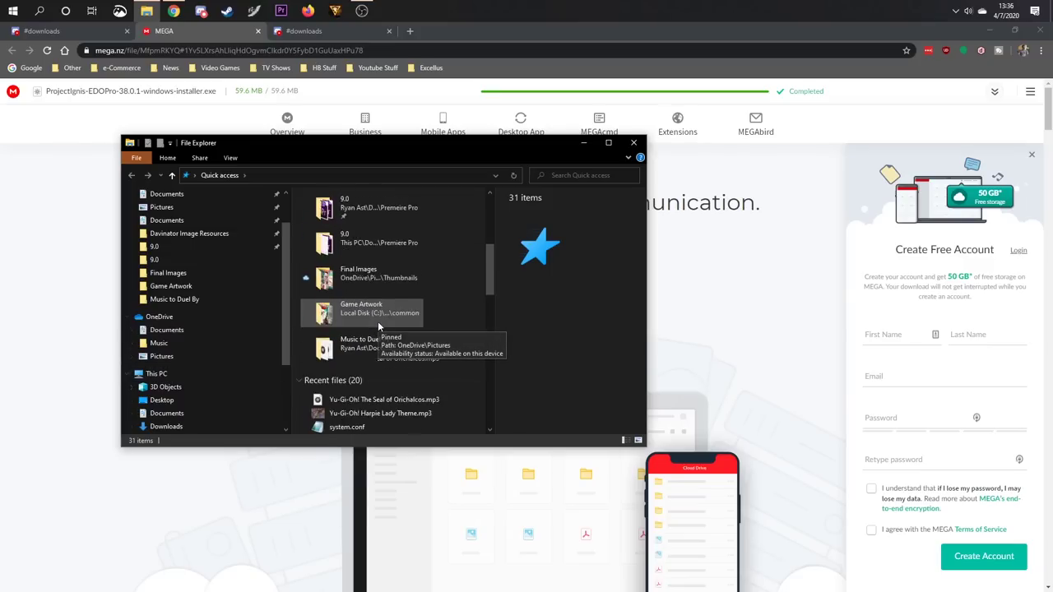
left_click(191, 375)
scroll(352, 317, "down", 3)
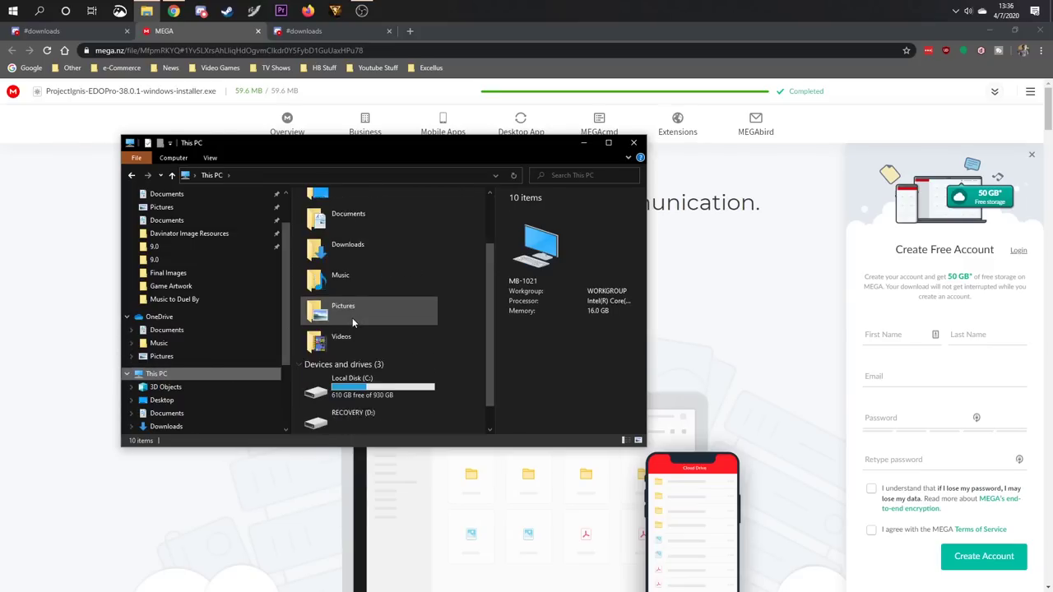
left_click(347, 360)
double_click(347, 360)
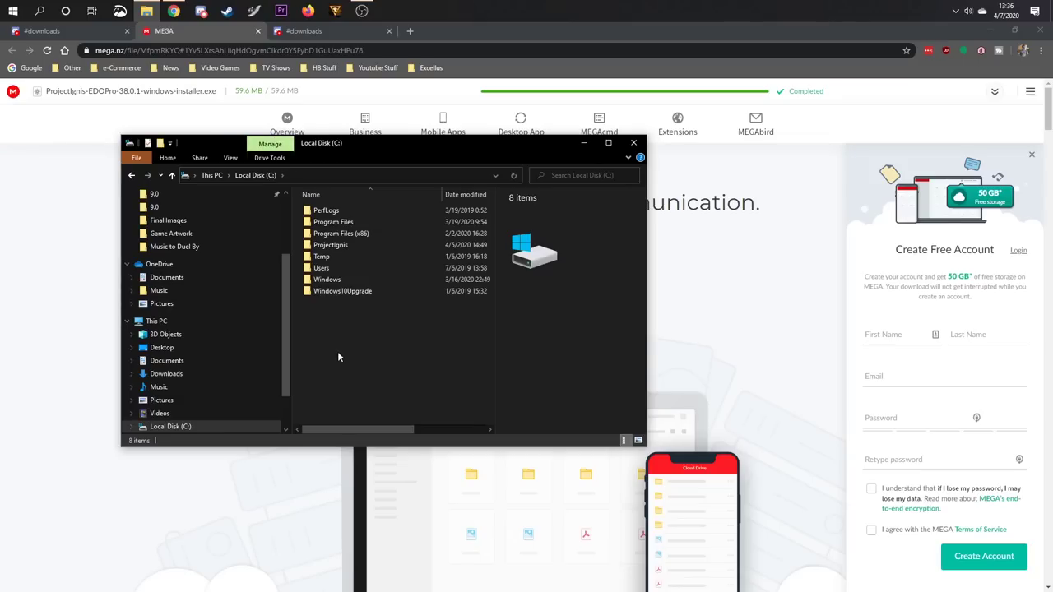
double_click(329, 245)
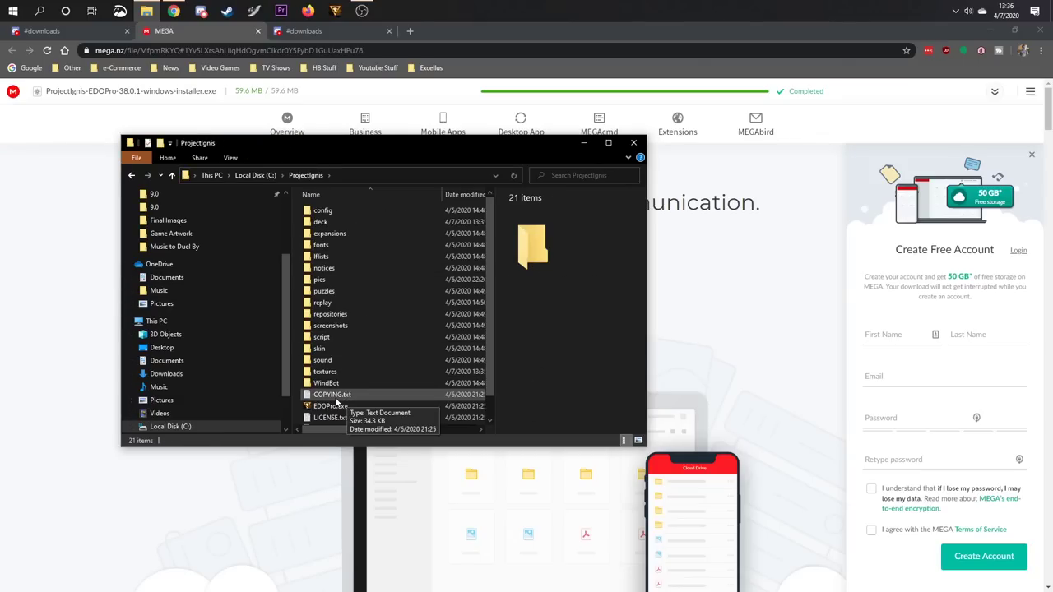
double_click(324, 407)
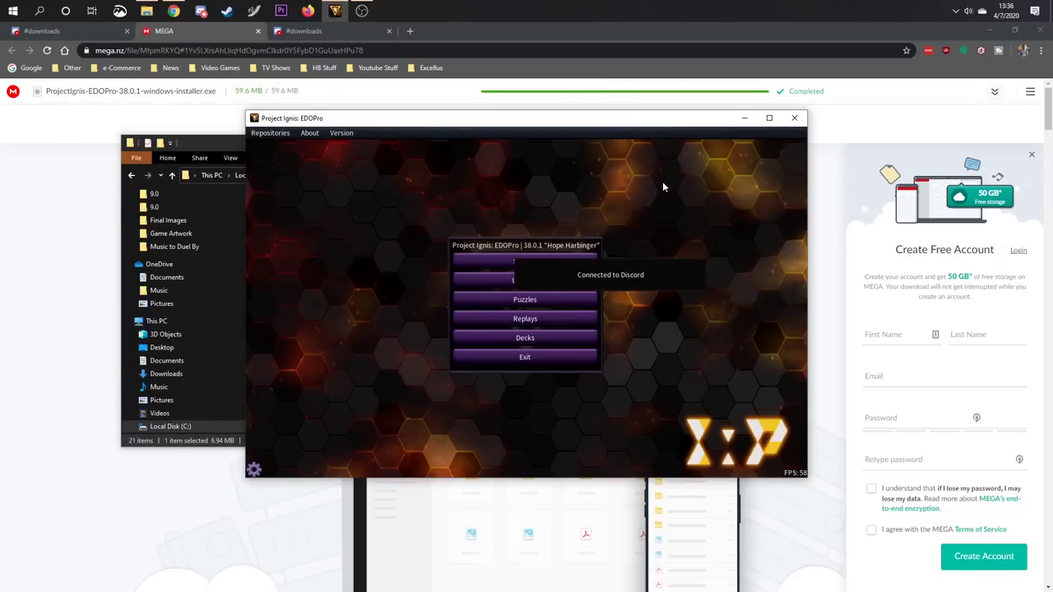
- Maximize EDOPro, browse online rooms on EU Central (Competitive), and replace the nickname Player
left_click(768, 117)
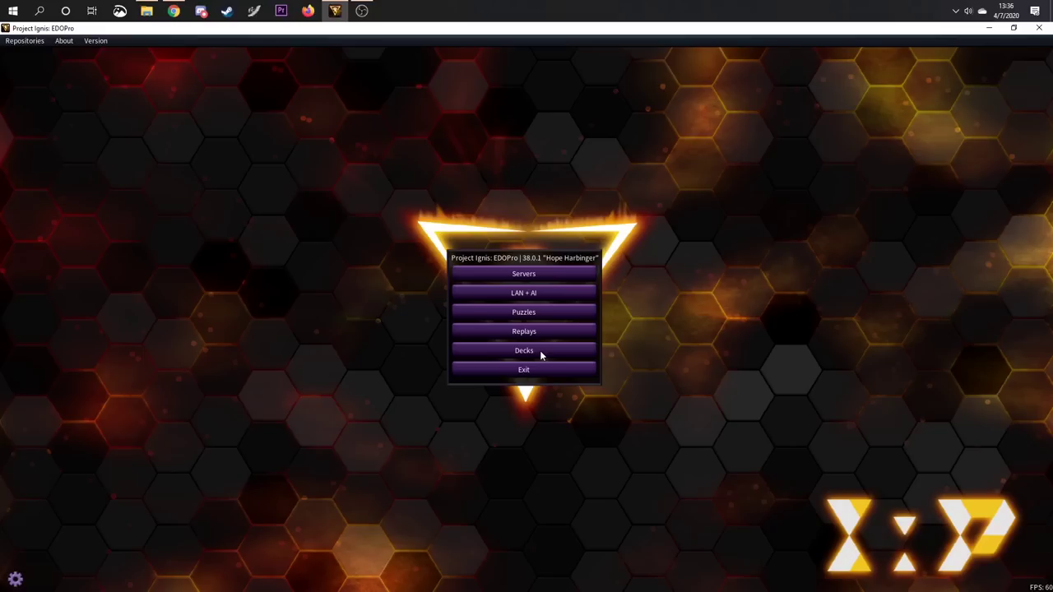
left_click(535, 274)
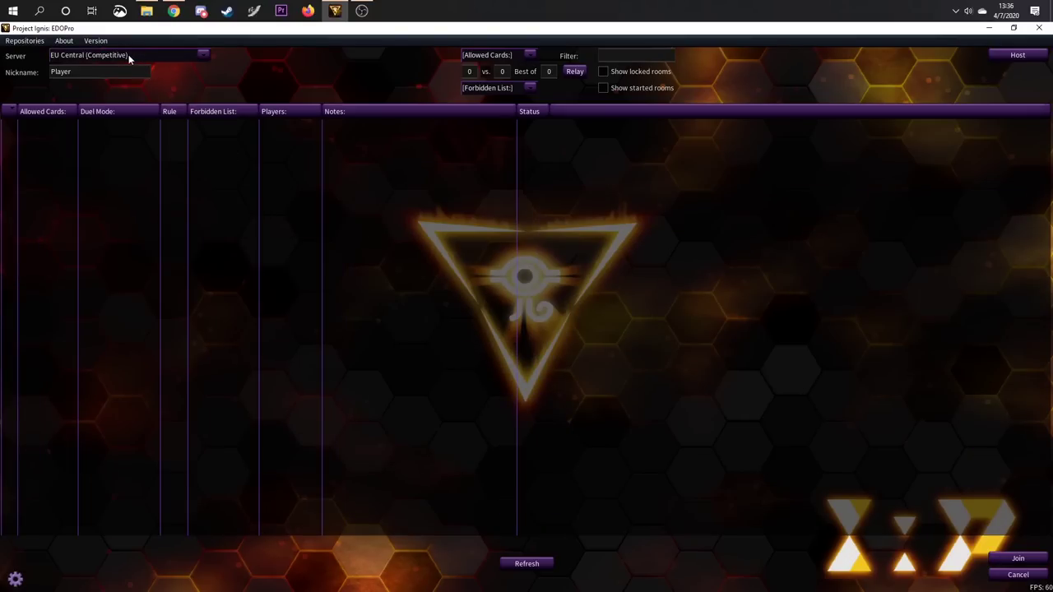
left_click(128, 54)
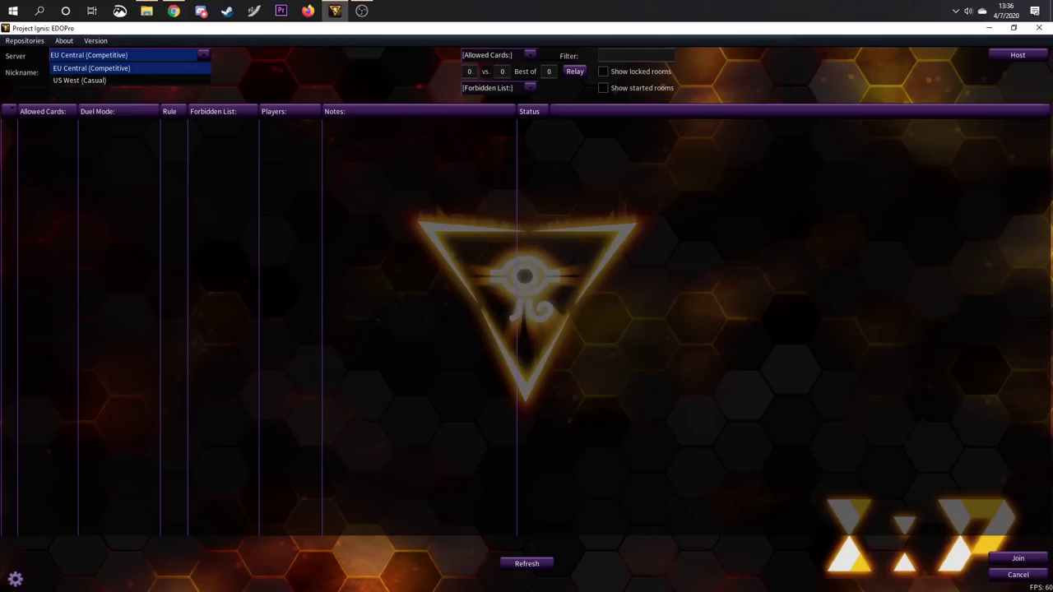
left_click(90, 68)
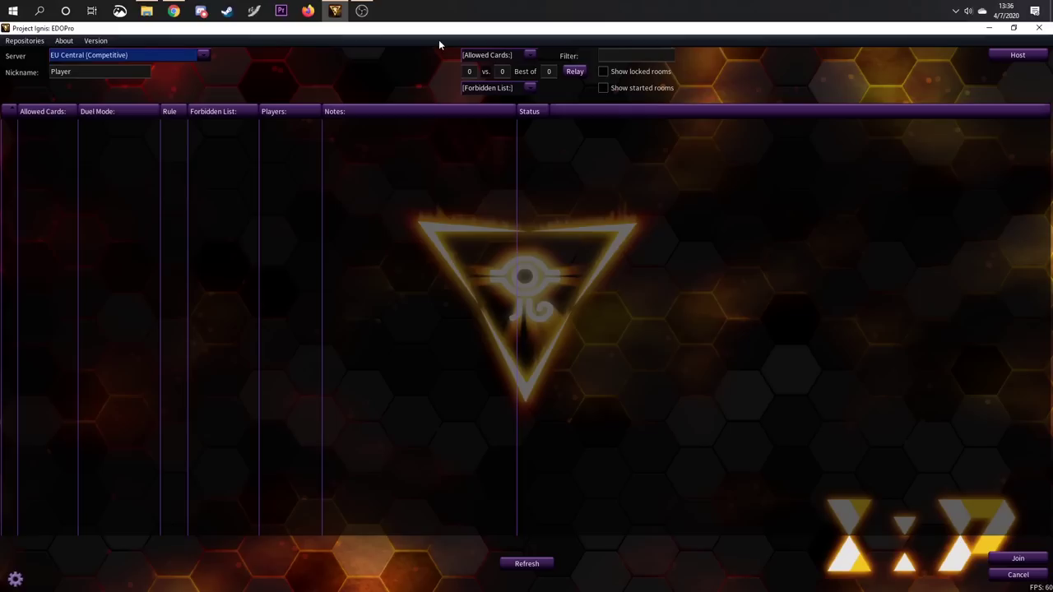
left_click(166, 81)
key("ctrl+a")
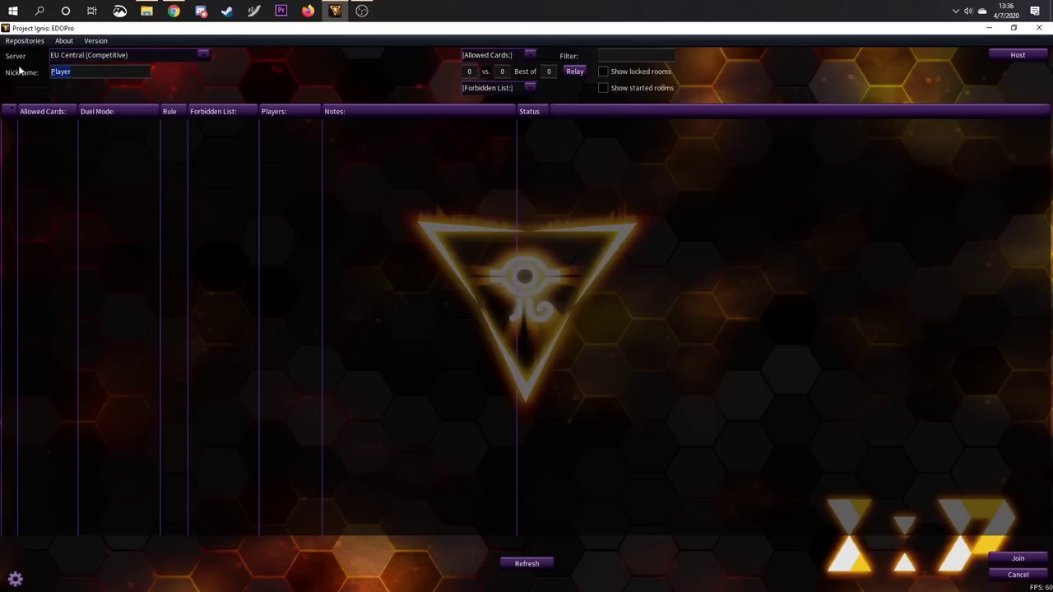
type("Aranethon")
- Open the room hosting settings, cancel them, and return to the main menu
left_click(1020, 56)
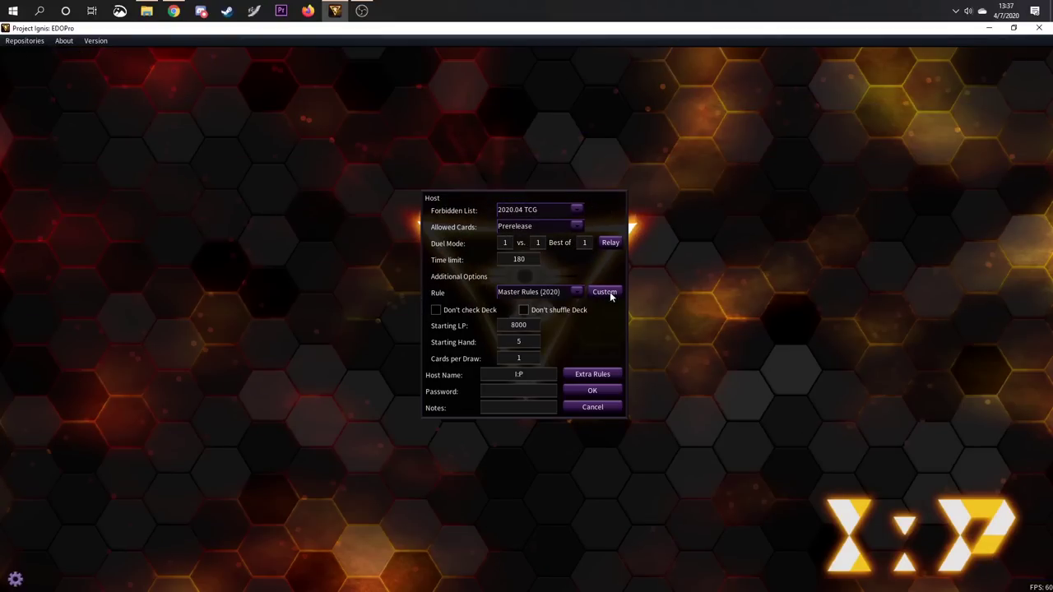
left_click(583, 408)
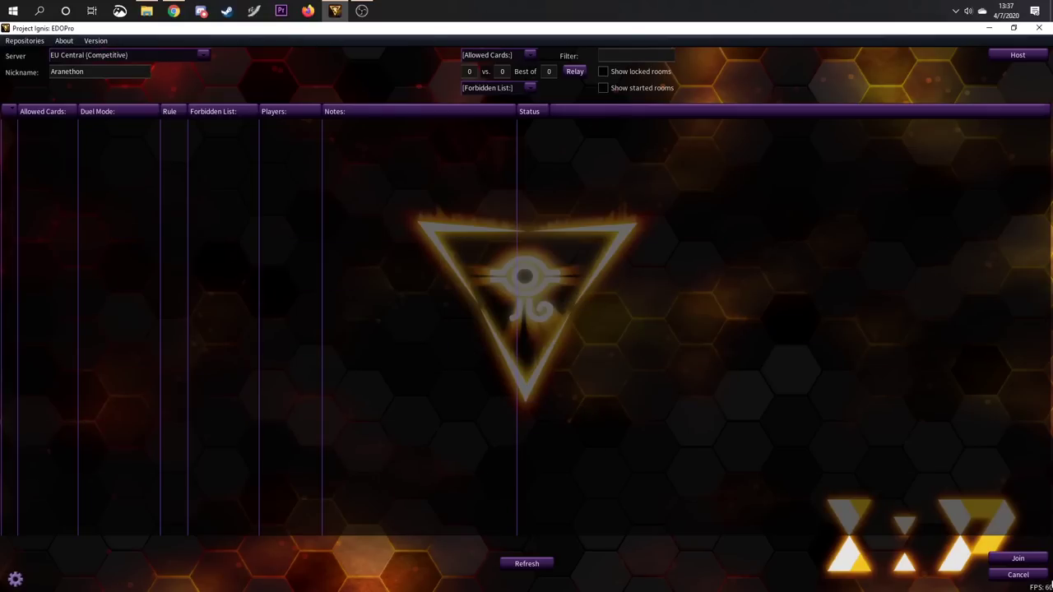
left_click(1017, 574)
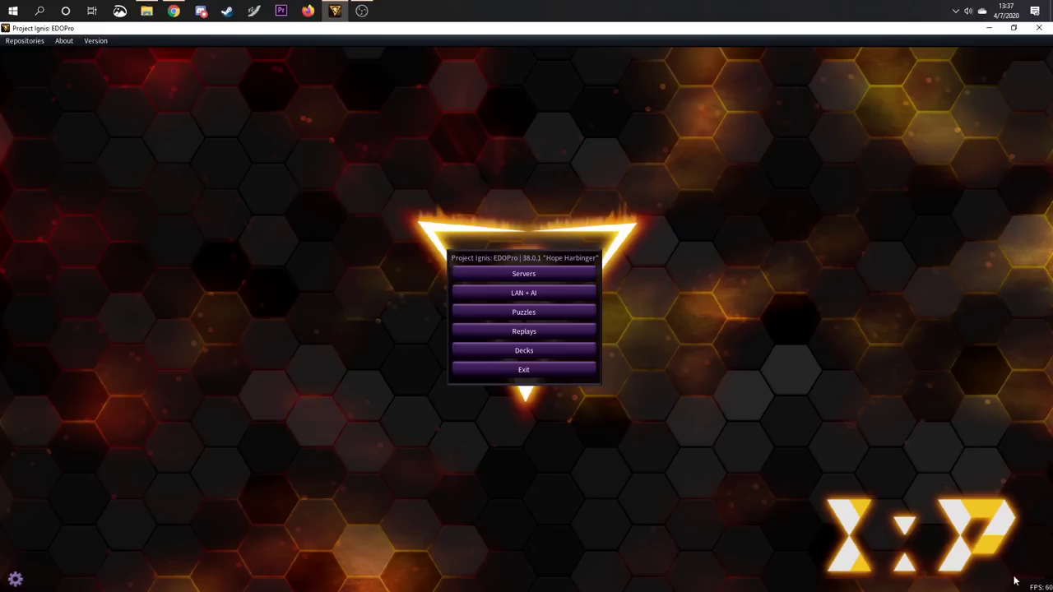
- Host a LAN + AI room, add an Altergeist AI opponent, then leave the room
left_click(552, 293)
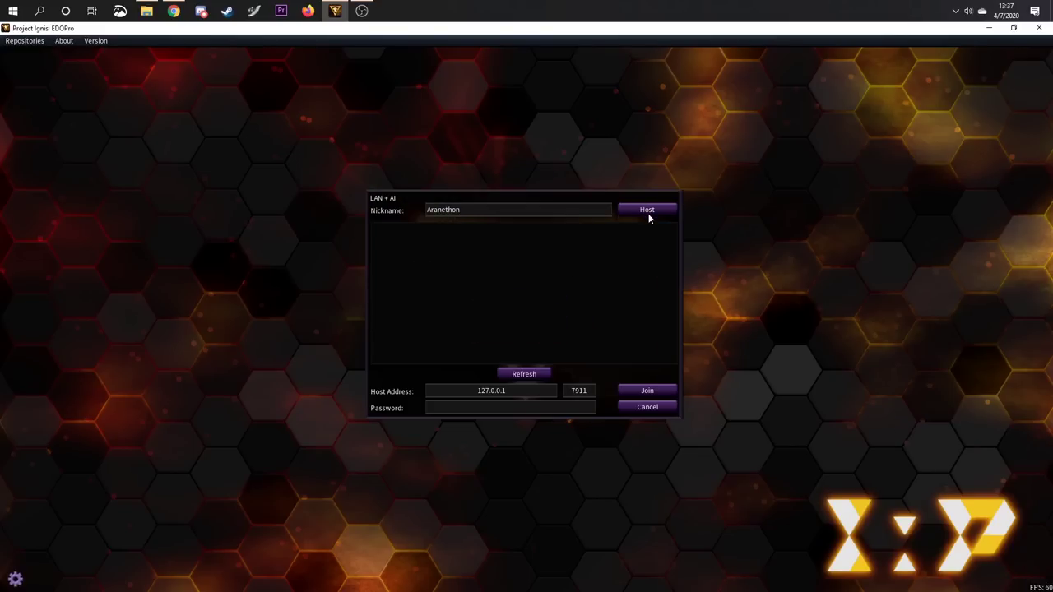
left_click(647, 211)
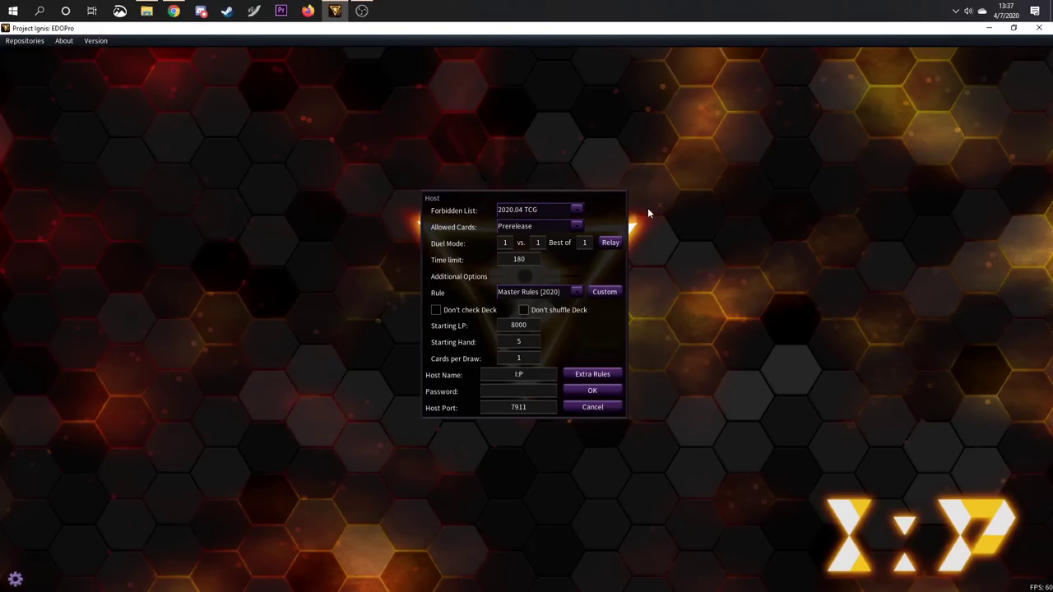
left_click(589, 394)
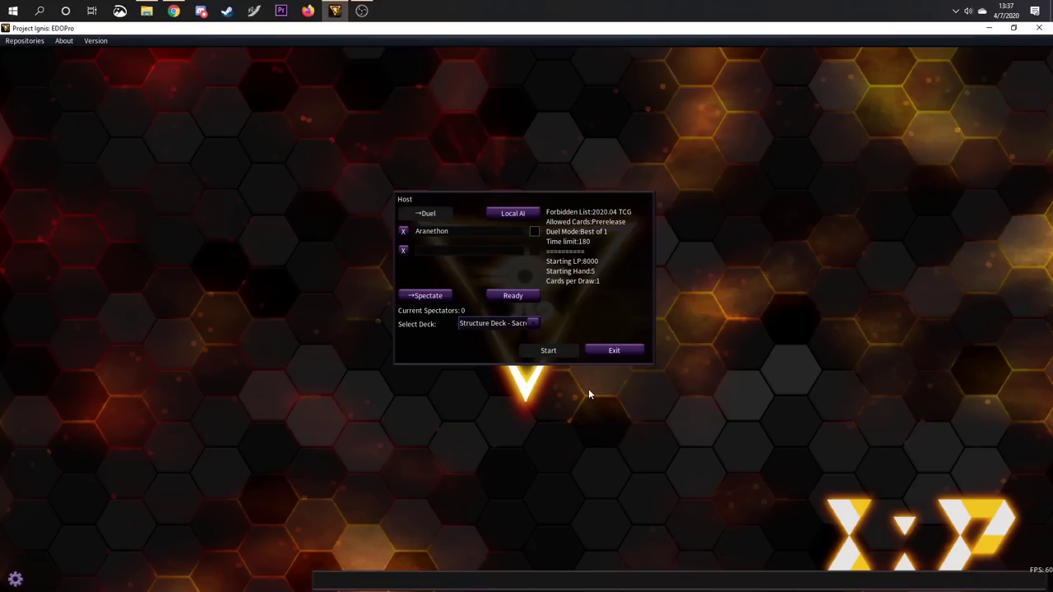
left_click(513, 212)
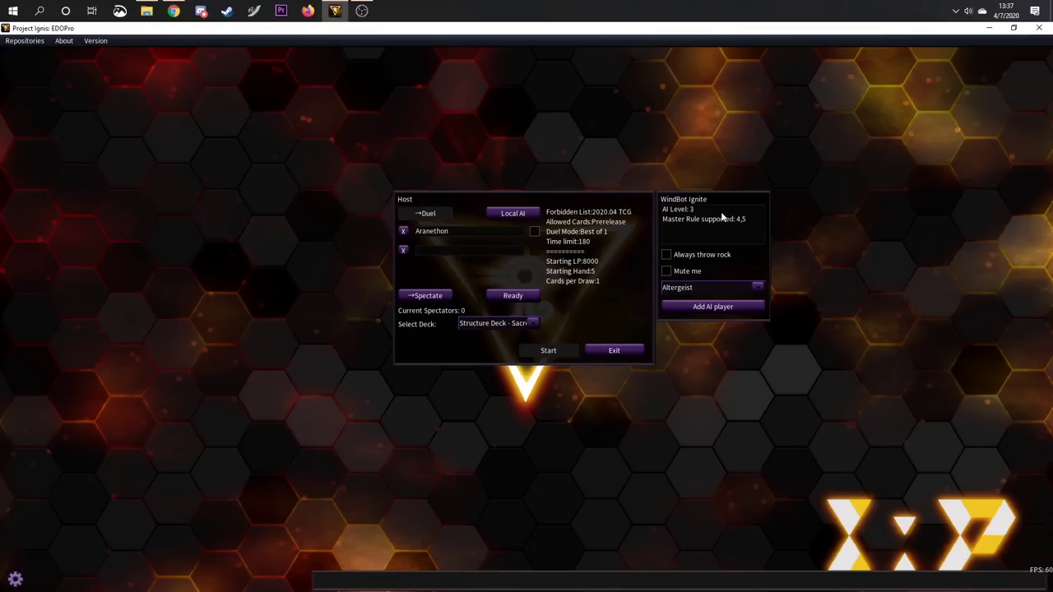
left_click(751, 309)
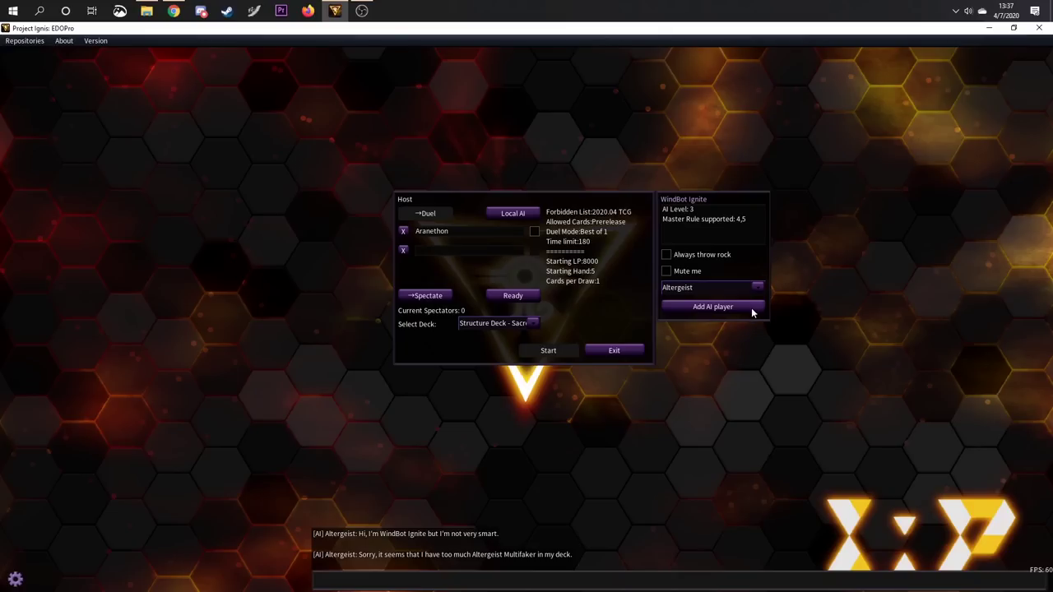
left_click(635, 353)
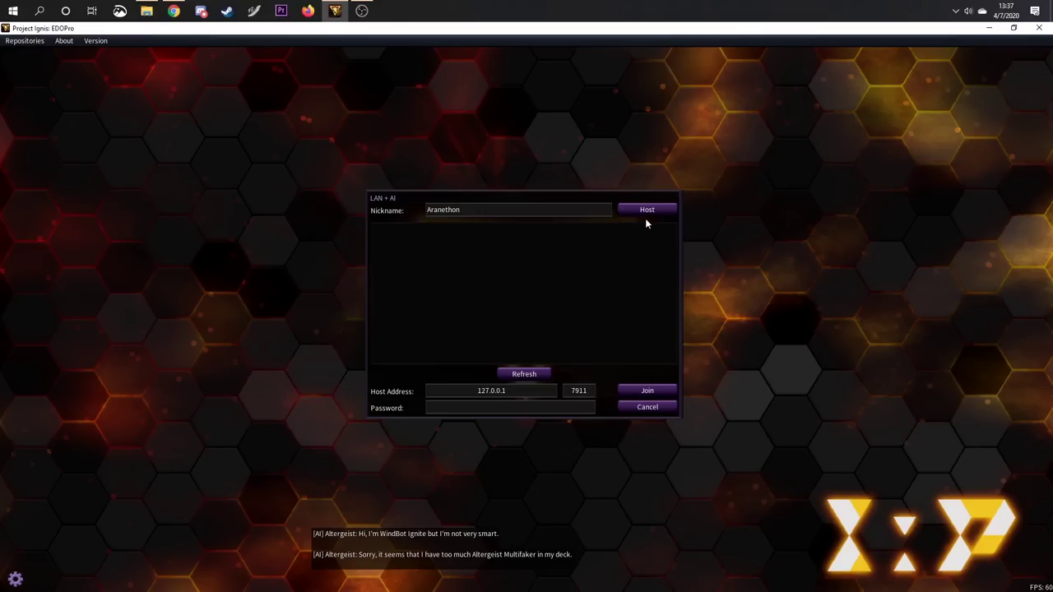
- Host a new room without deck checking and add the Altergeist AI to the second slot
left_click(645, 210)
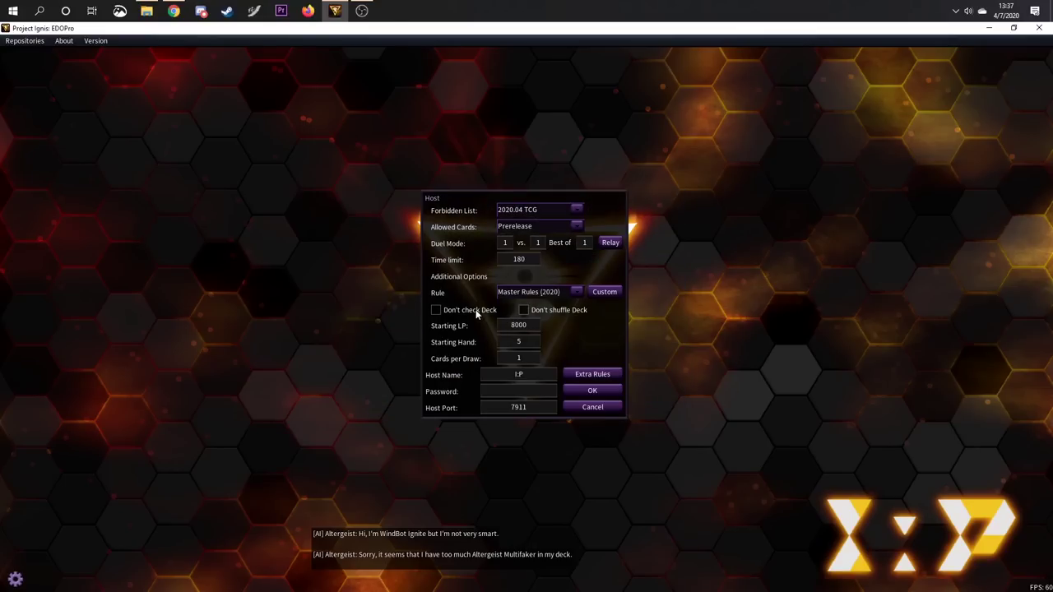
left_click(590, 390)
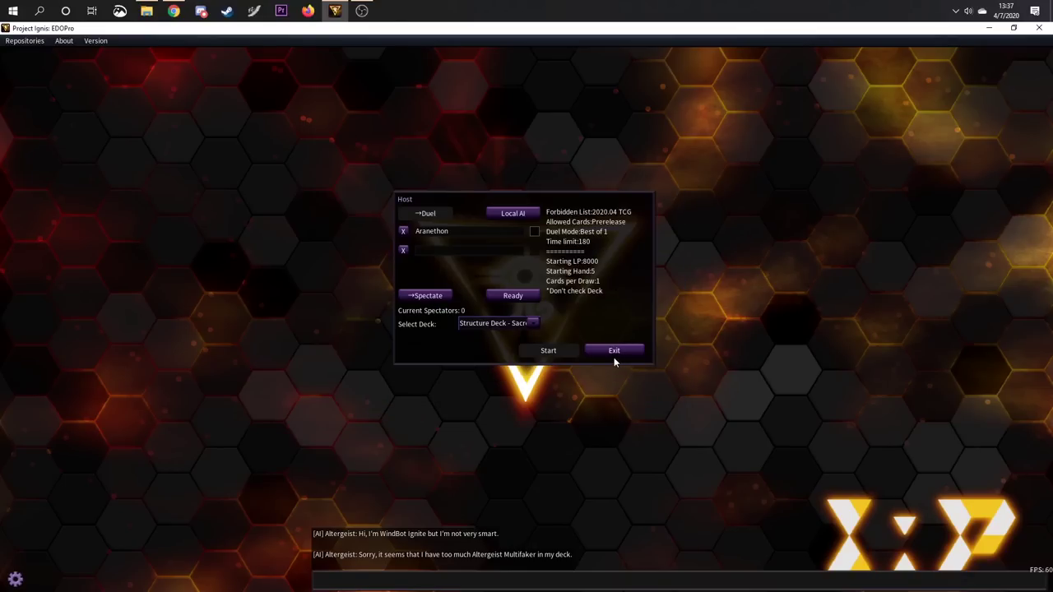
left_click(518, 213)
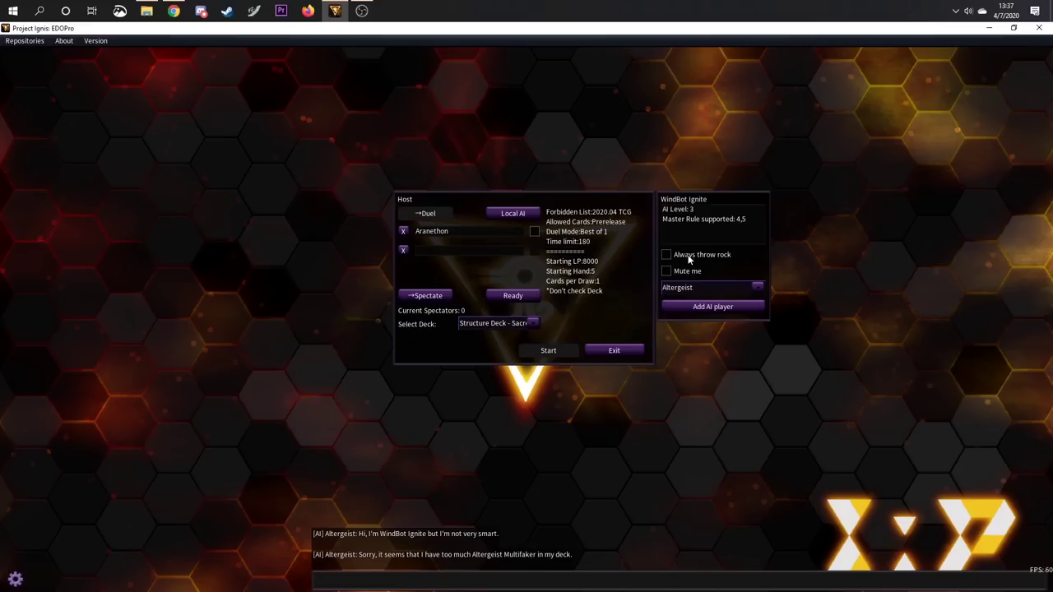
left_click(698, 307)
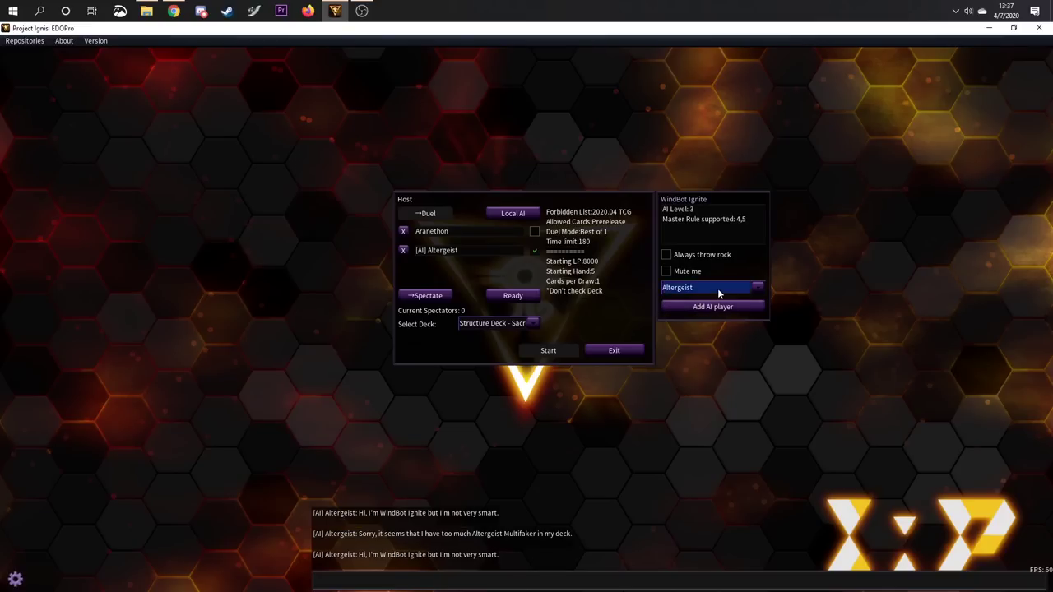
- Replace the Altergeist AI with a Blue-Eyes AI player and mark yourself ready
left_click(718, 288)
mouse_move(762, 309)
left_mouse_down()
mouse_move(758, 337)
mouse_move(757, 306)
left_mouse_up()
left_click(717, 317)
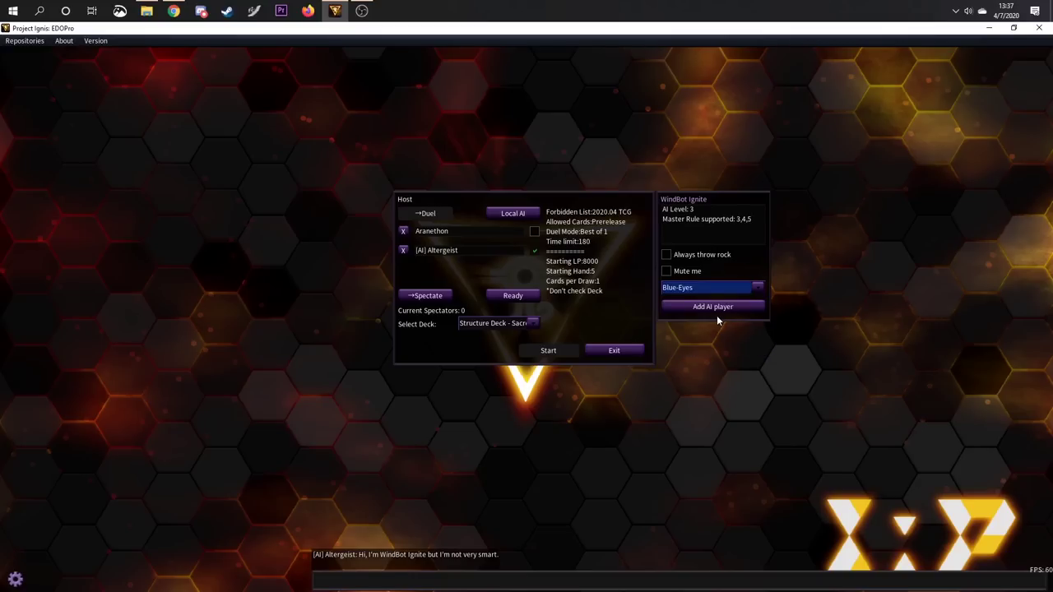
left_click(702, 308)
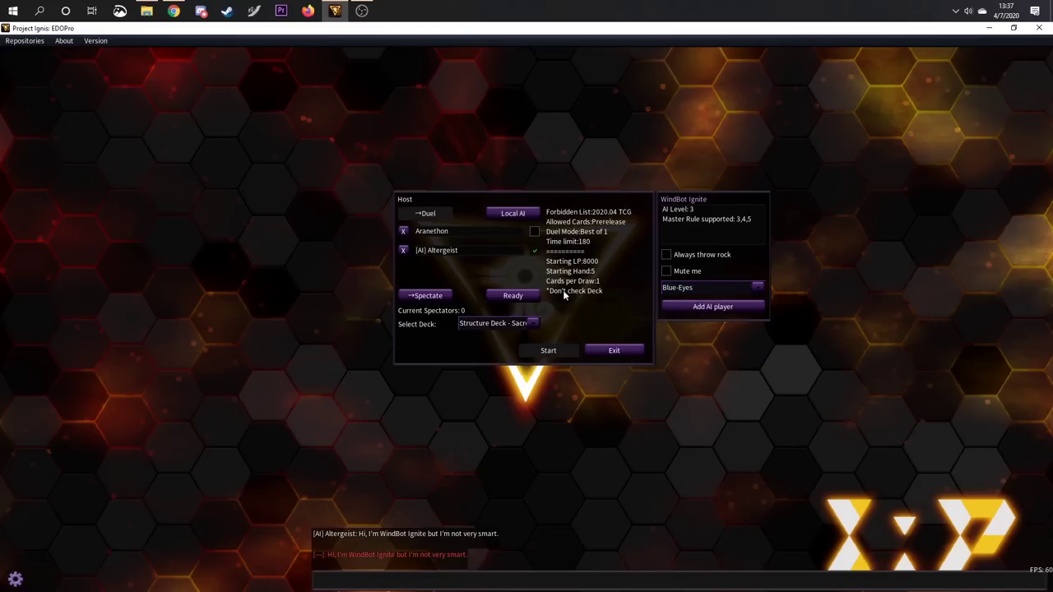
left_click(403, 250)
left_click(720, 308)
left_click(512, 295)
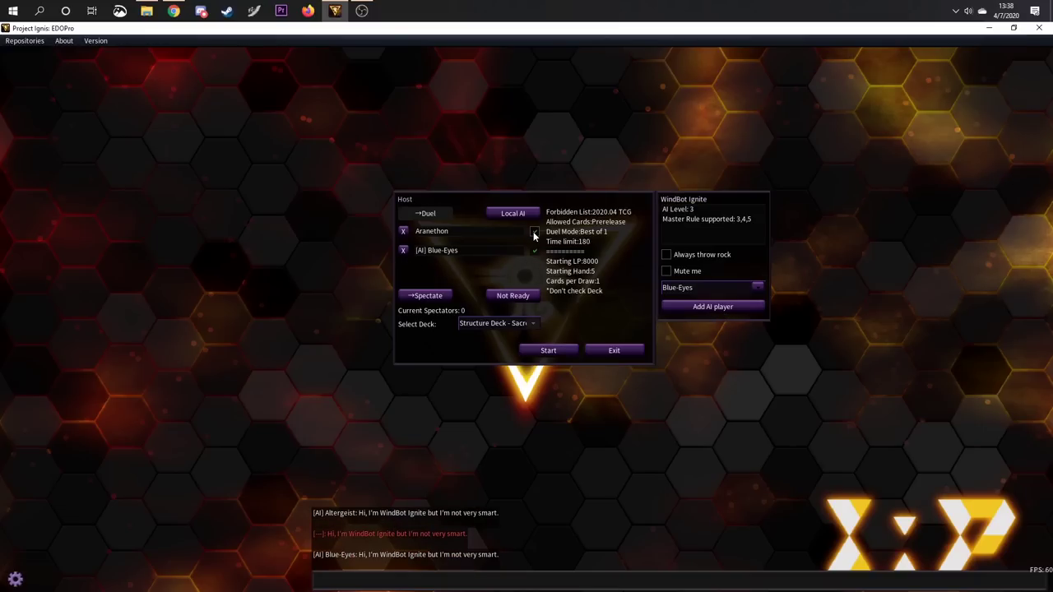
- Begin the duel versus the Blue-Eyes AI and choose a rock-paper-scissors hand
left_click(564, 354)
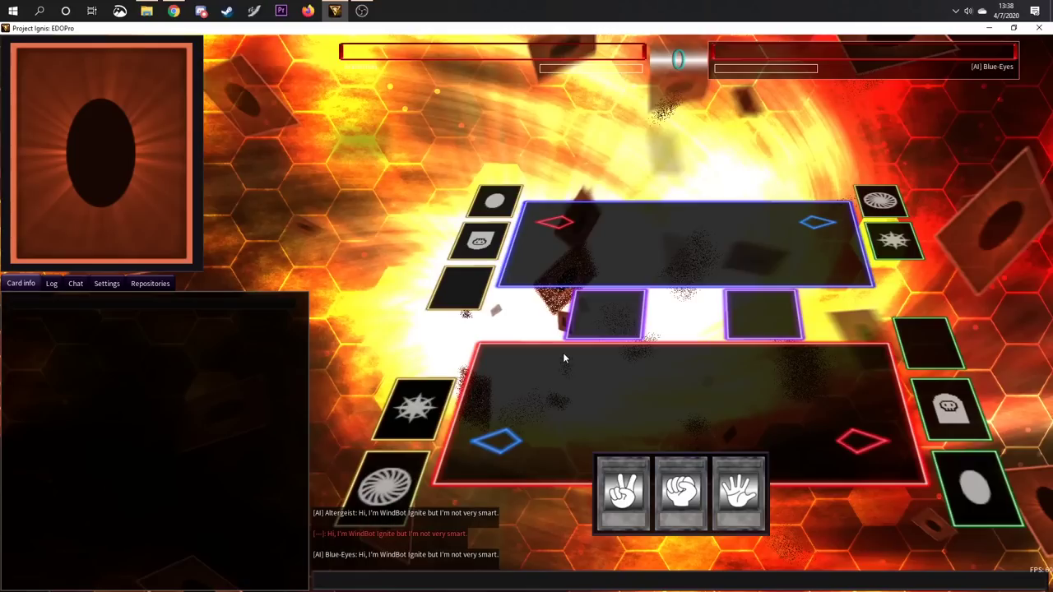
left_click(628, 495)
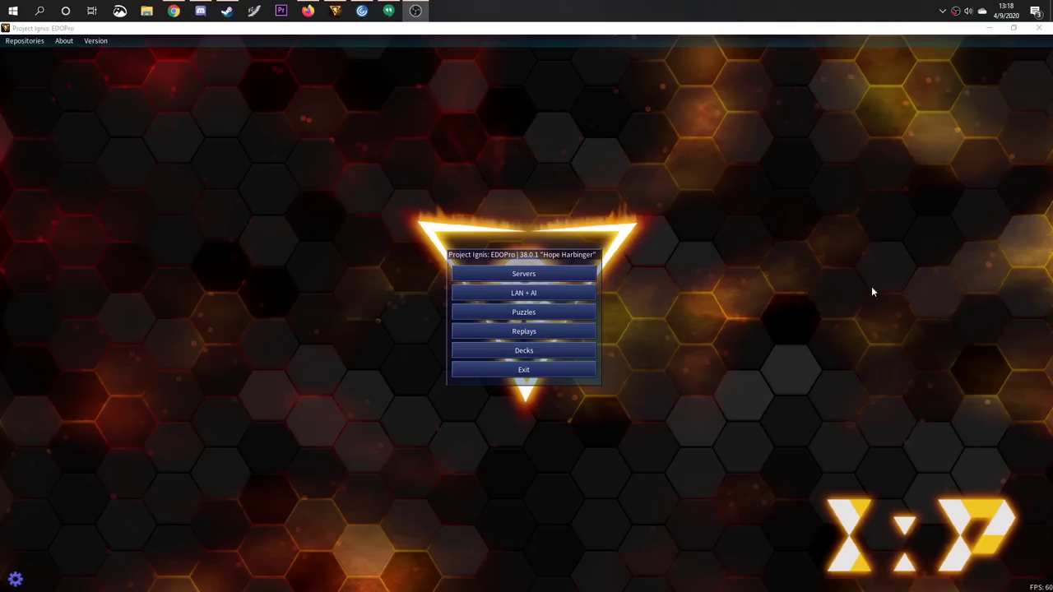
- Host a password-protected EU Central online room with deck checking off, then switch to Discord
left_click(522, 275)
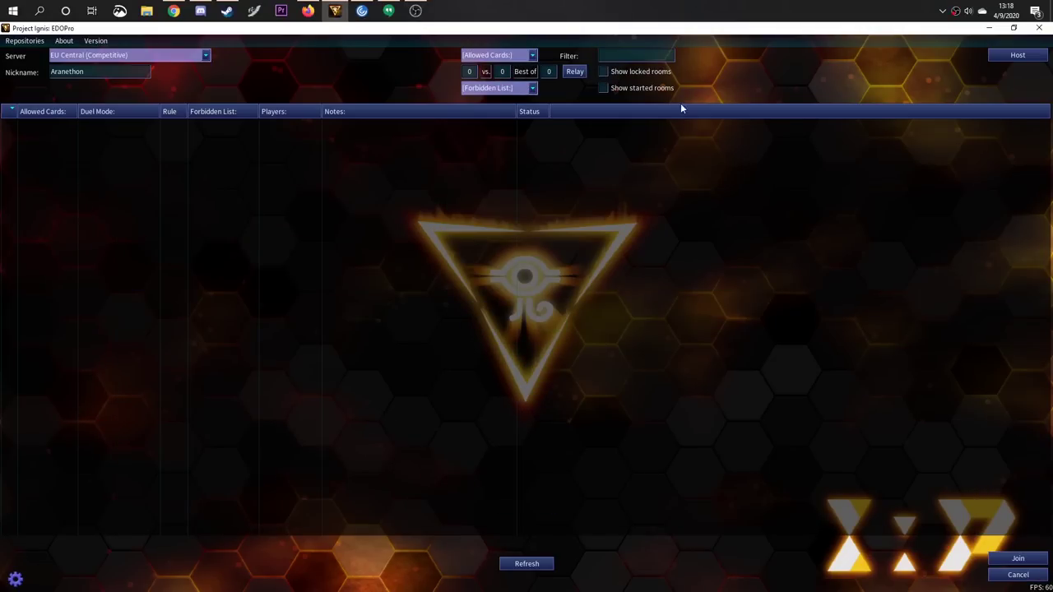
left_click(1016, 55)
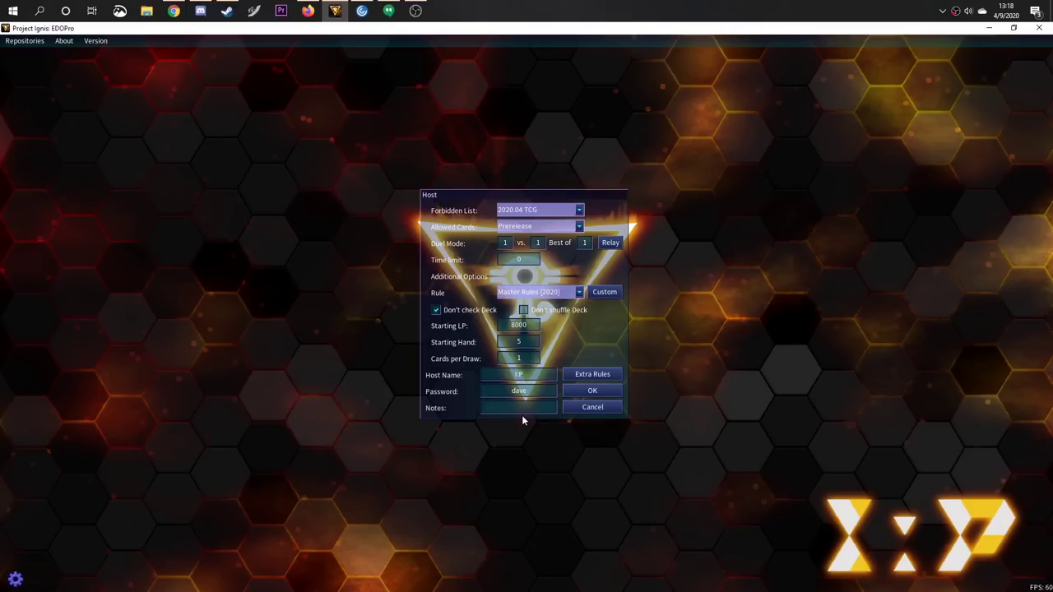
left_click(598, 395)
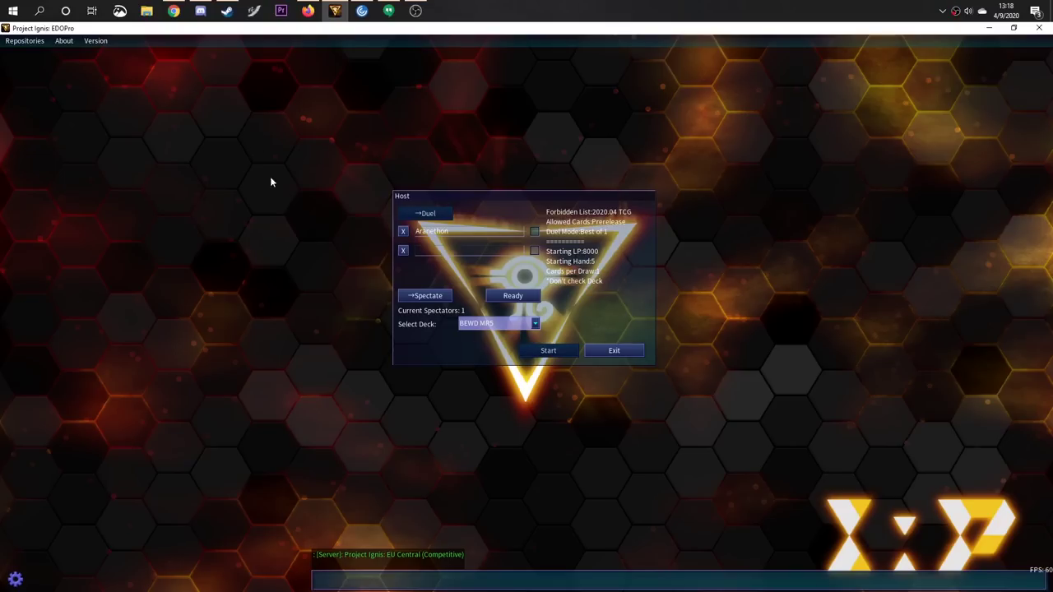
left_click(200, 10)
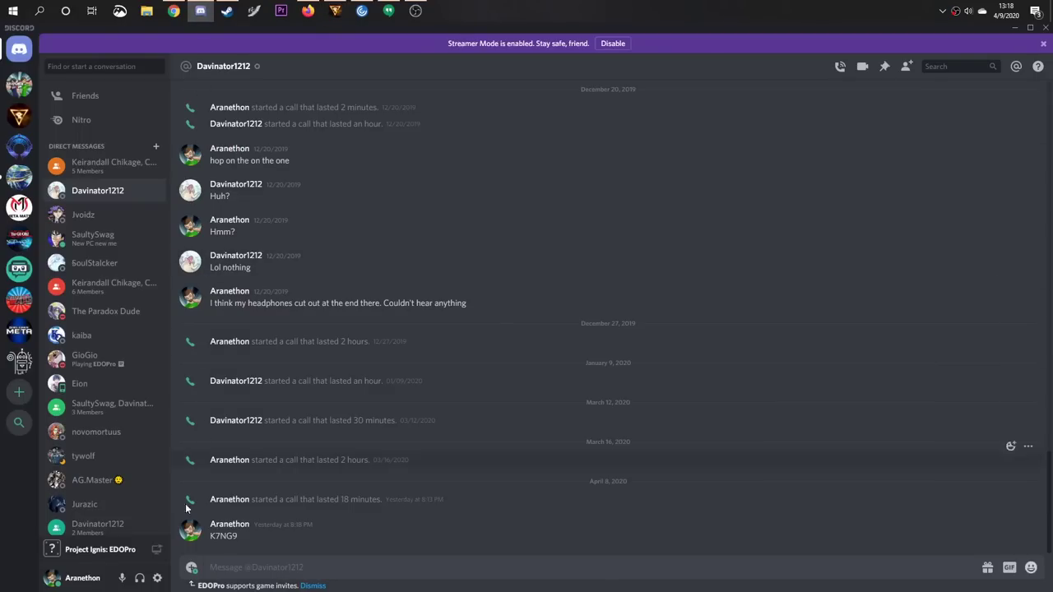
- Send an EDOPro game invite in Discord commented 'DUEL ME YUGI!!!', then return to EDOPro
left_click(190, 569)
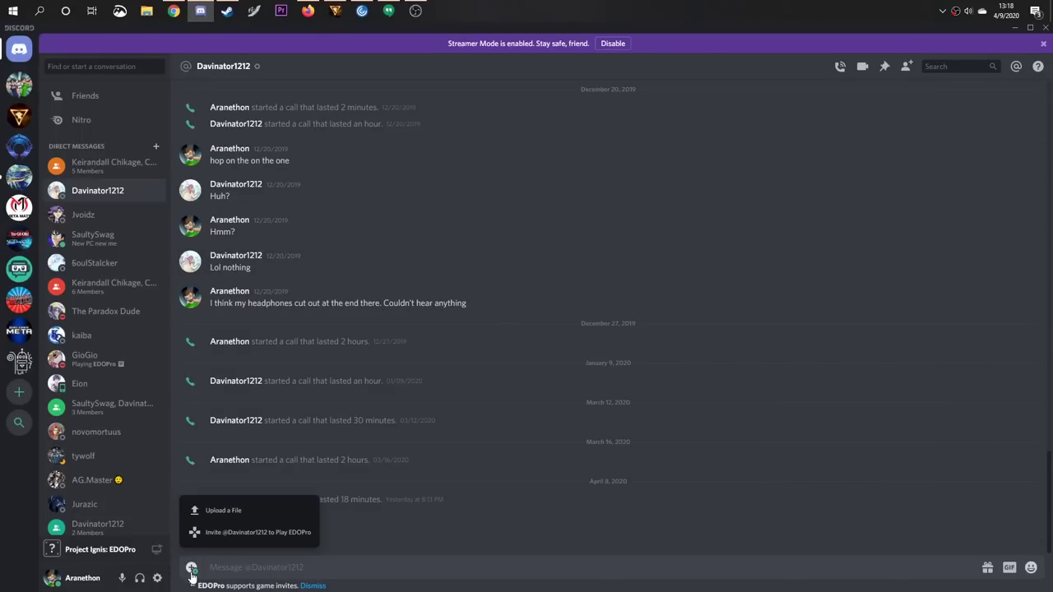
left_click(246, 534)
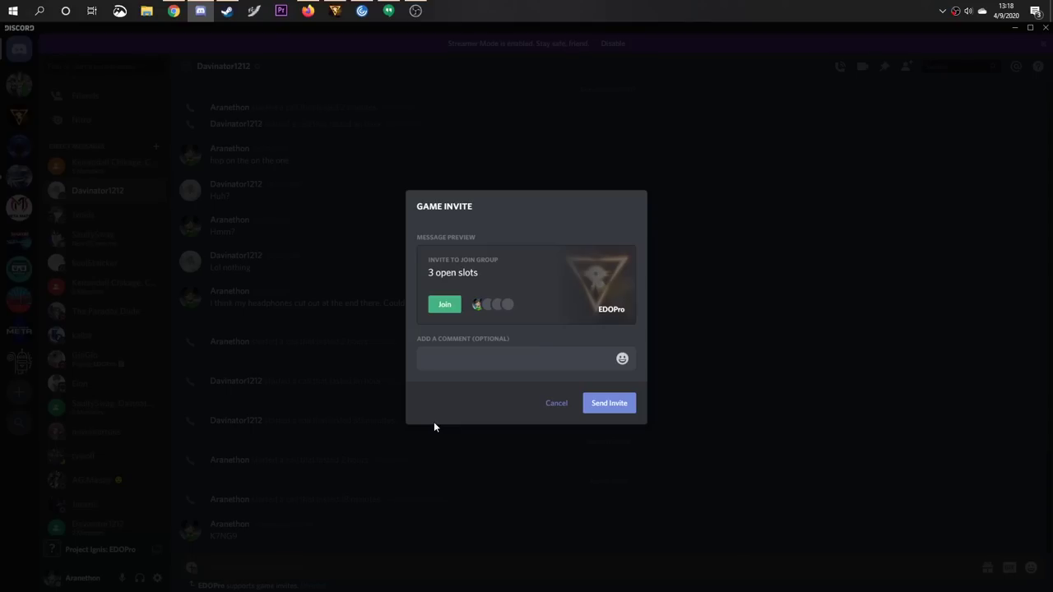
type("DUEL ME YUGI!!!")
left_click(605, 405)
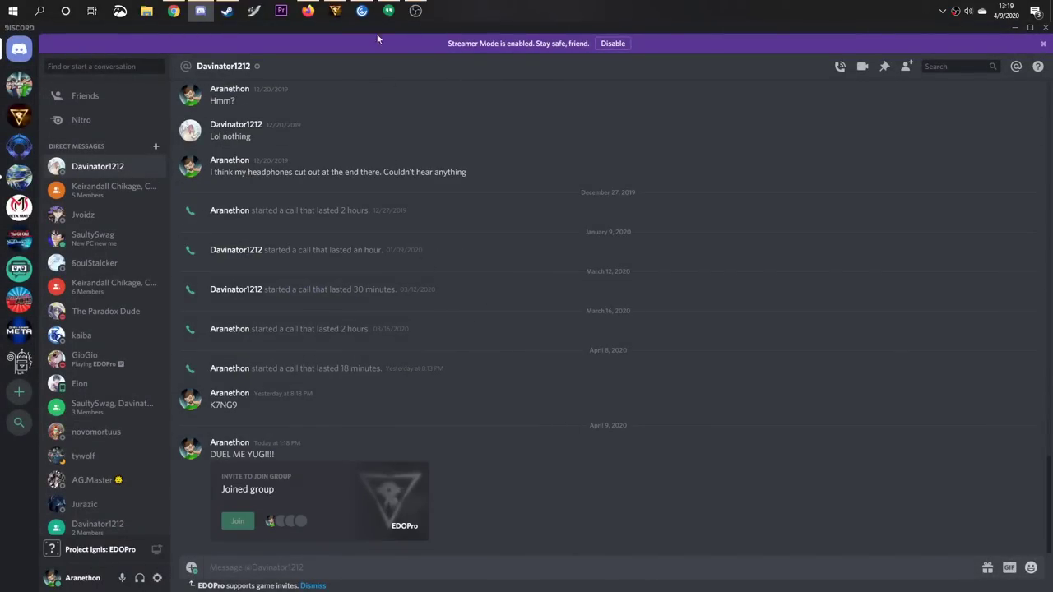
left_click(334, 12)
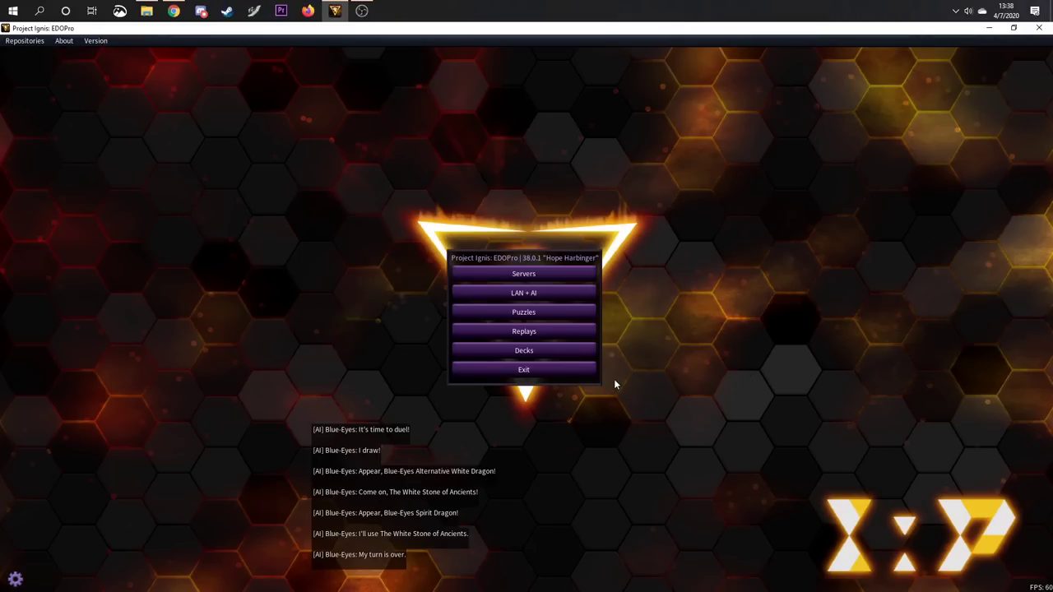
- Open the deck editor on Structure Deck - Sacred Beasts of Chaos and its full settings window
left_click(576, 351)
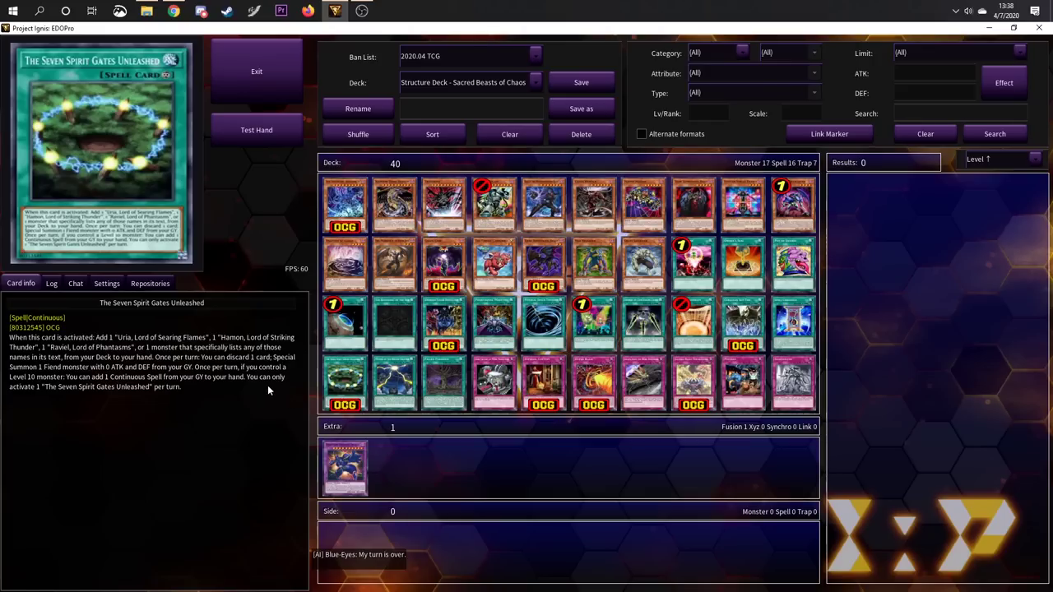
left_click(111, 285)
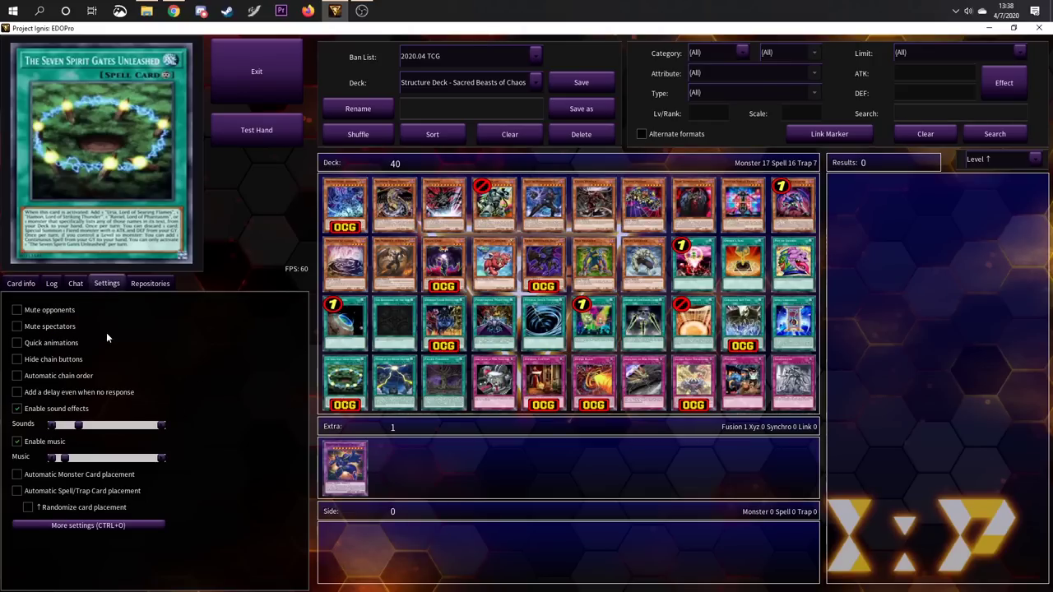
left_click(60, 526)
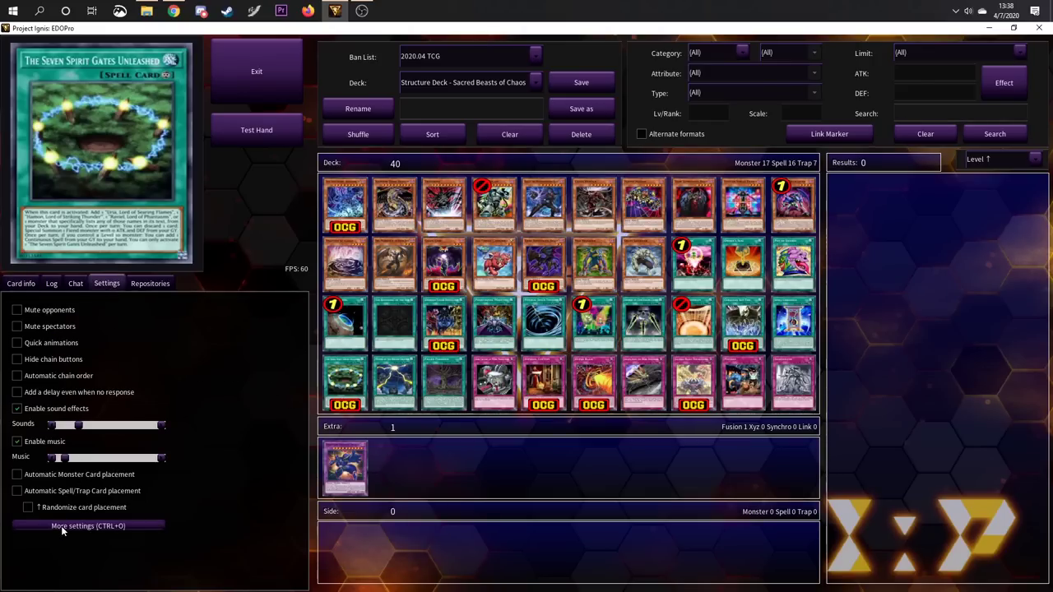
- Switch the interface skin to Burning and browse through the other available skins
left_click(513, 365)
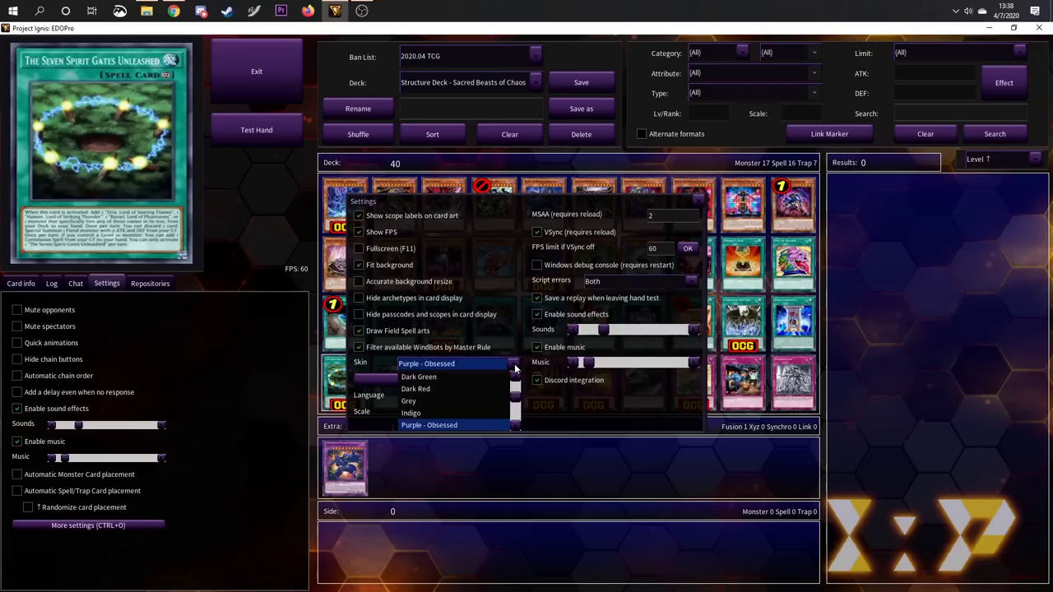
scroll(514, 382, "up", 3)
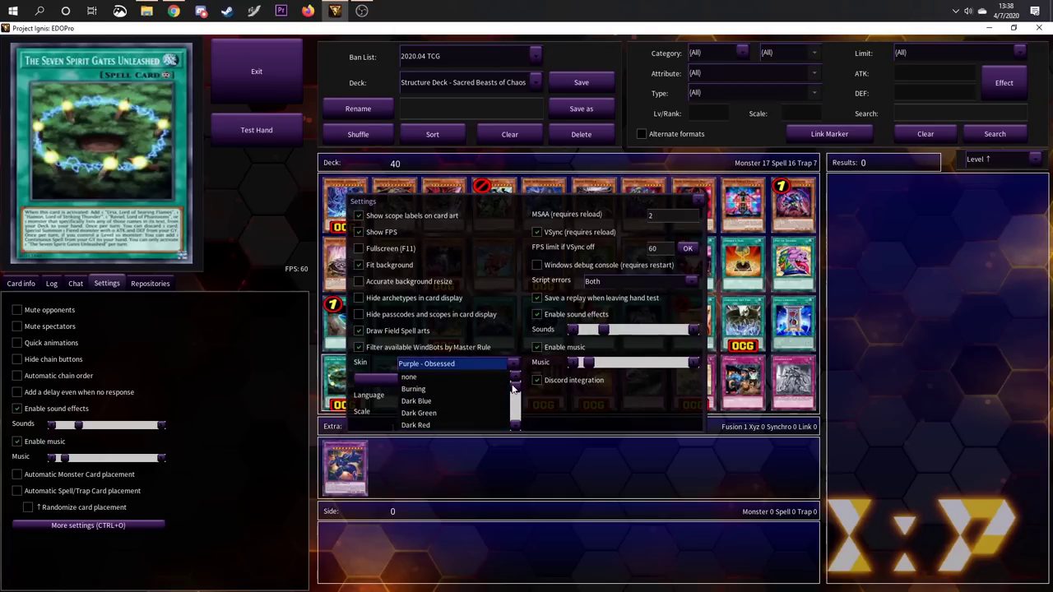
left_click(492, 389)
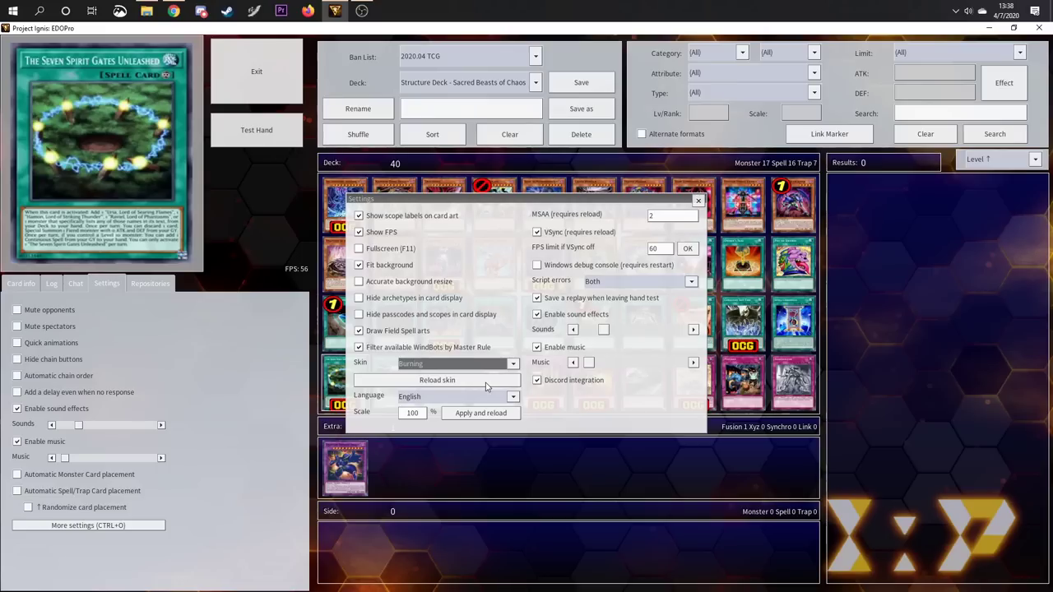
scroll(485, 382, "down", 2)
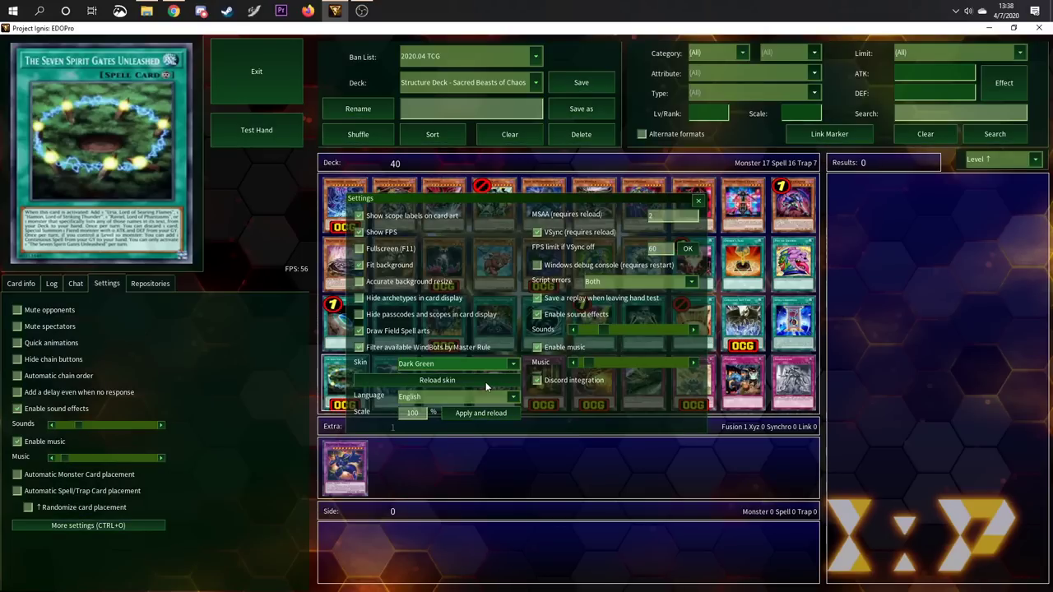
scroll(486, 382, "down", 2)
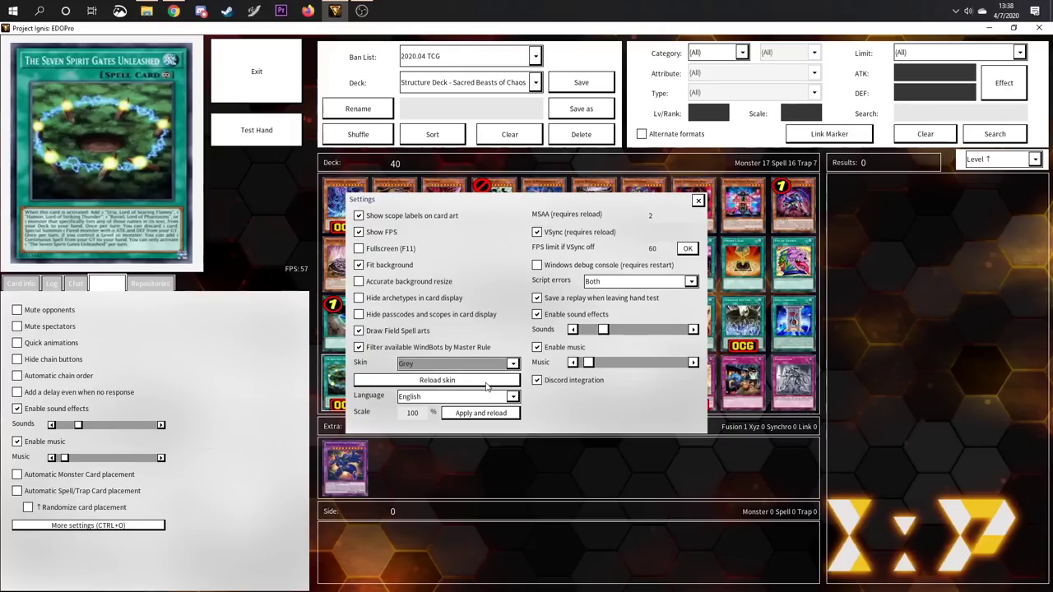
scroll(485, 382, "down", 2)
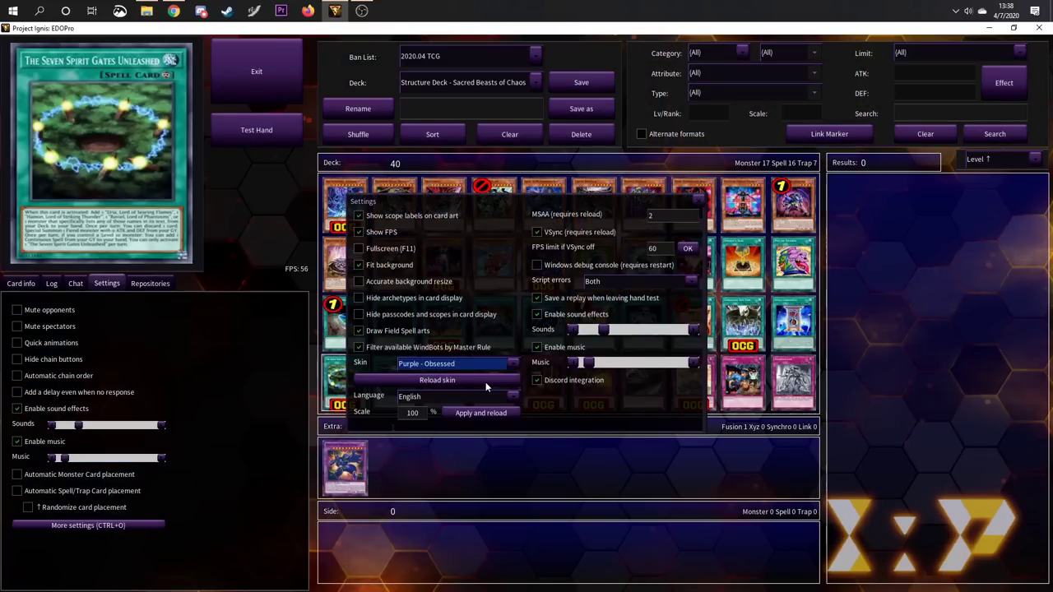
scroll(485, 381, "down", 2)
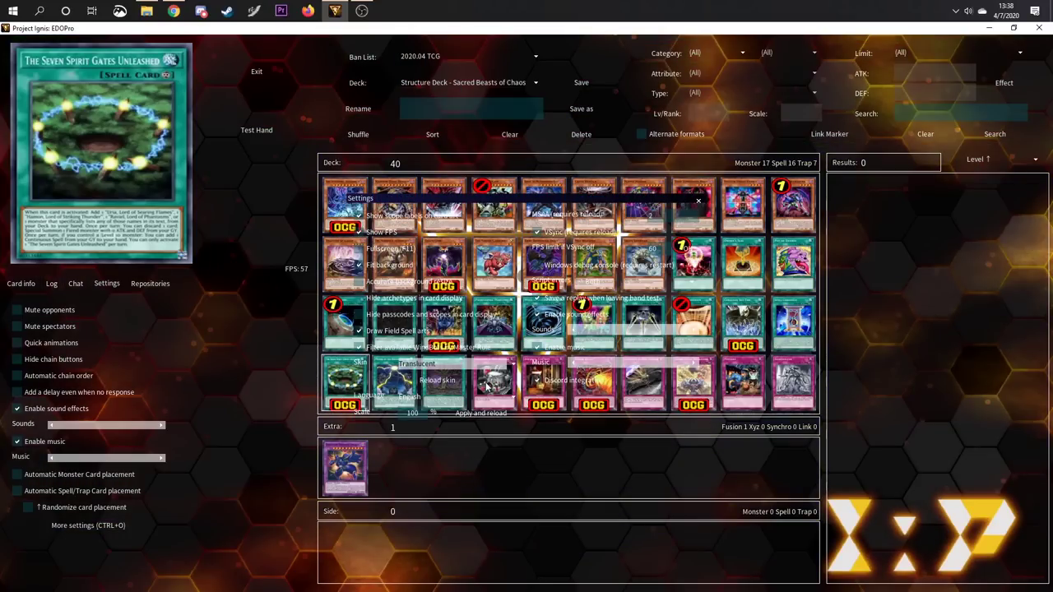
scroll(485, 382, "down", 2)
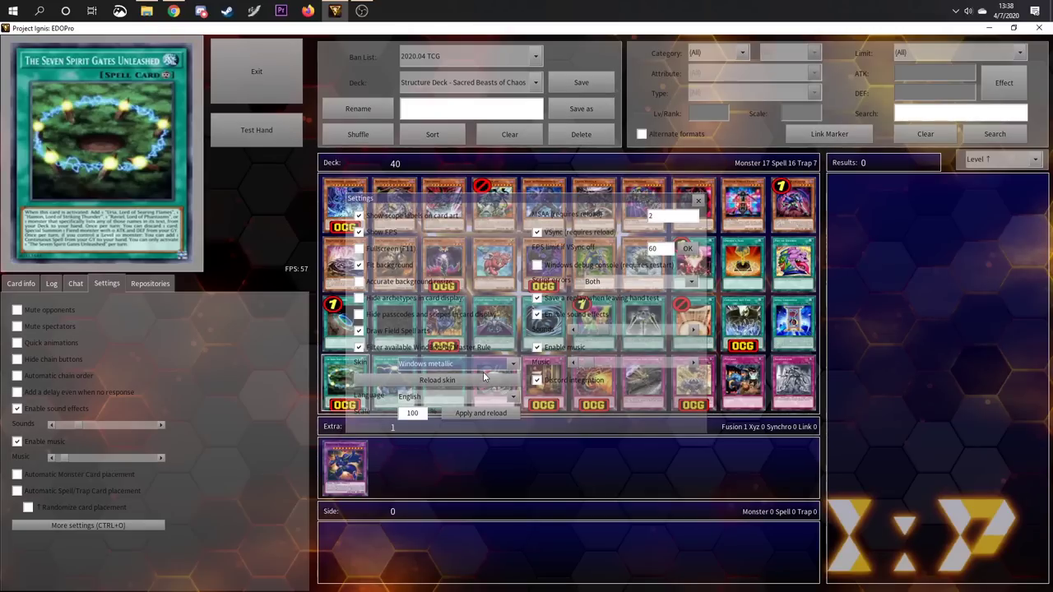
- Change the interface skin to Indigo
left_click(485, 367)
scroll(473, 393, "up", 3)
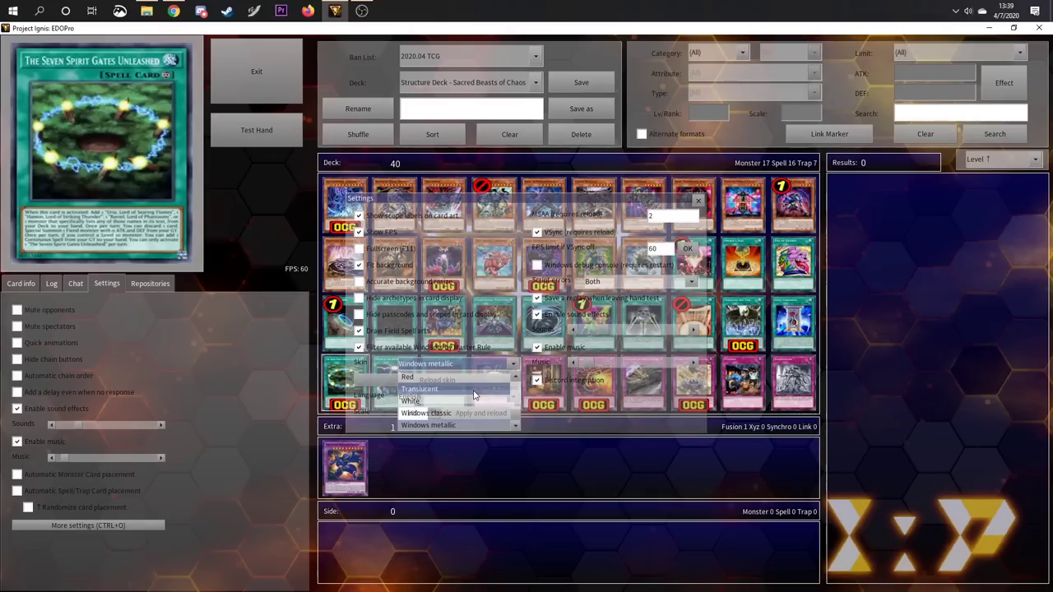
left_click(456, 382)
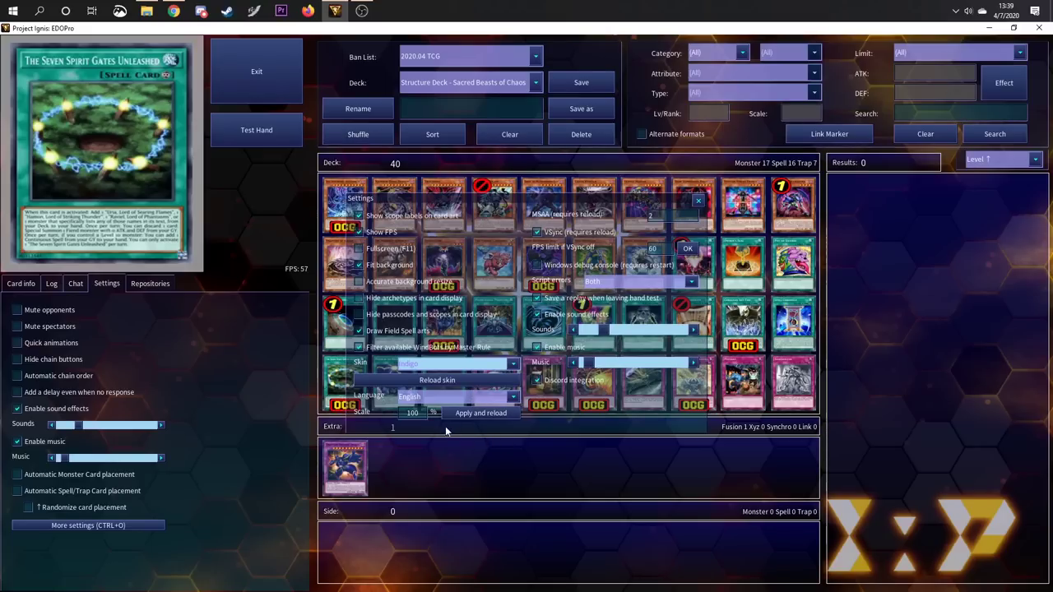
- Apply the Indigo skin, close Settings, and search with empty filters to list all 10517 cards
left_click(485, 414)
left_click(994, 133)
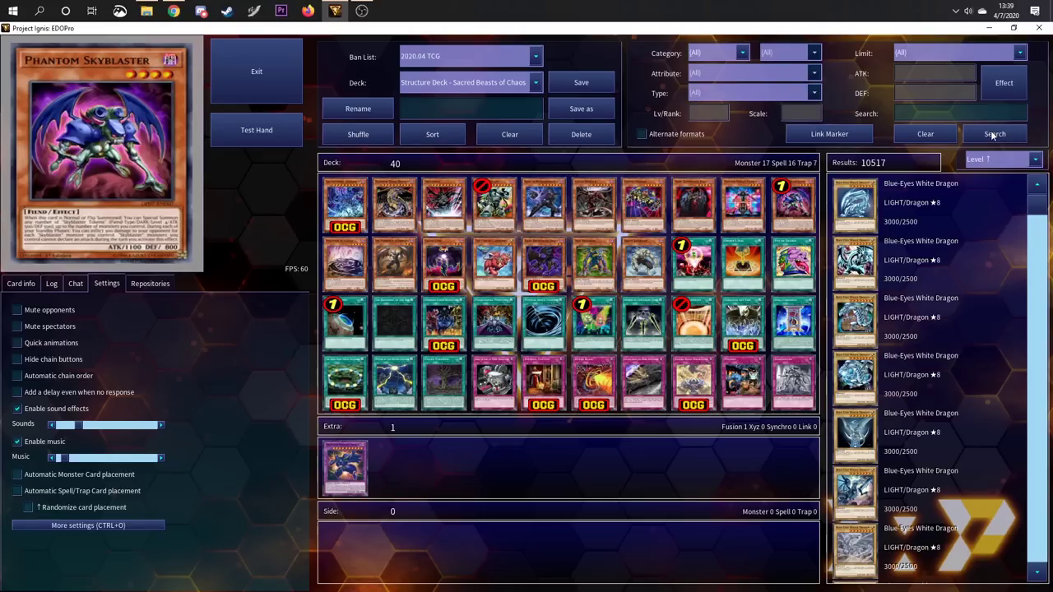
left_click_drag(1040, 212, 1016, 165)
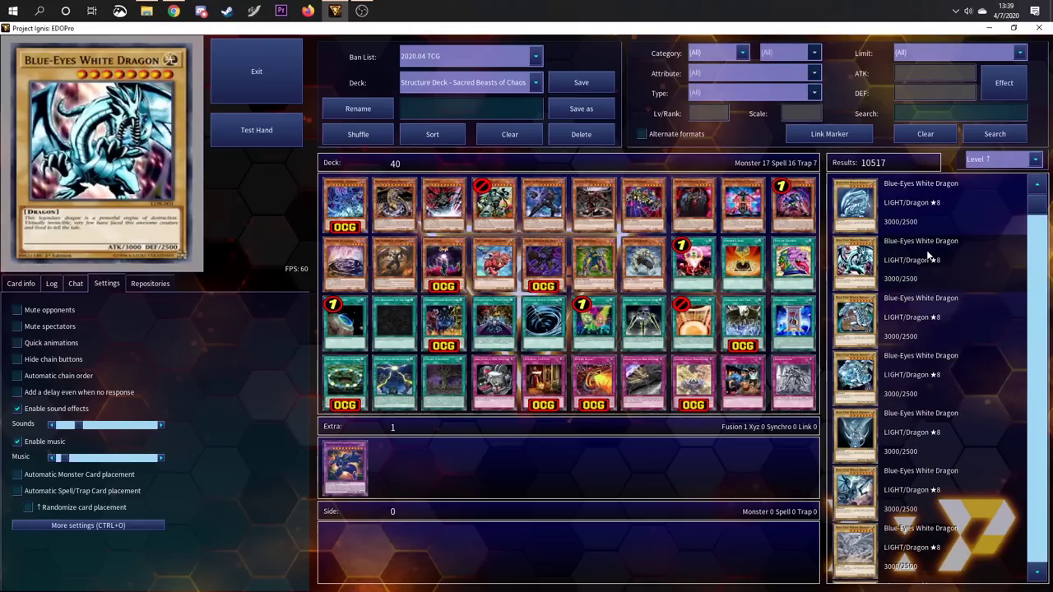
- Launch a test hand at 8000 LP and restart it for a fresh five-card hand
left_click(265, 137)
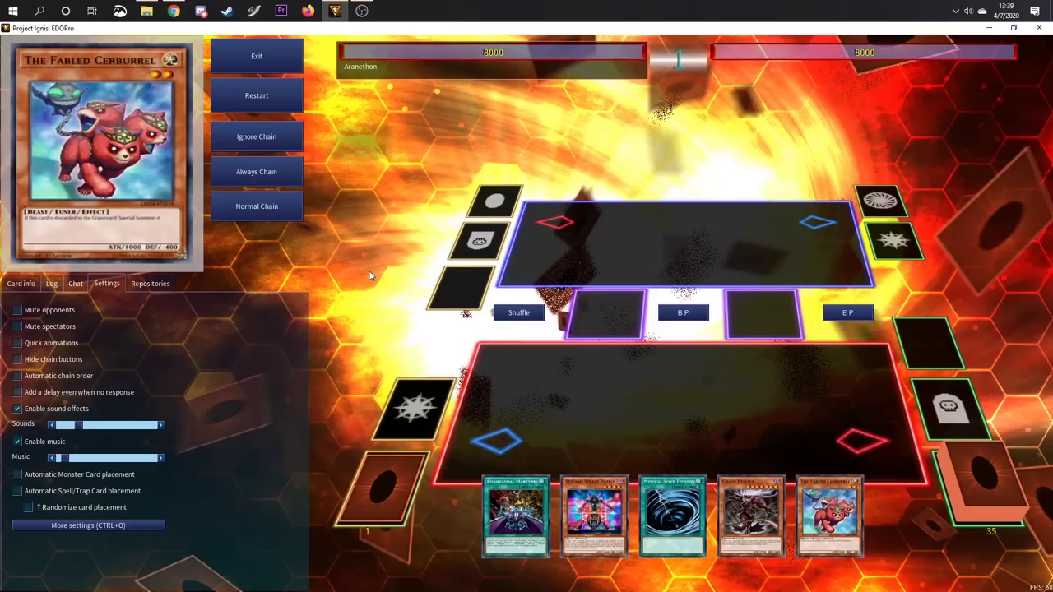
left_click(265, 95)
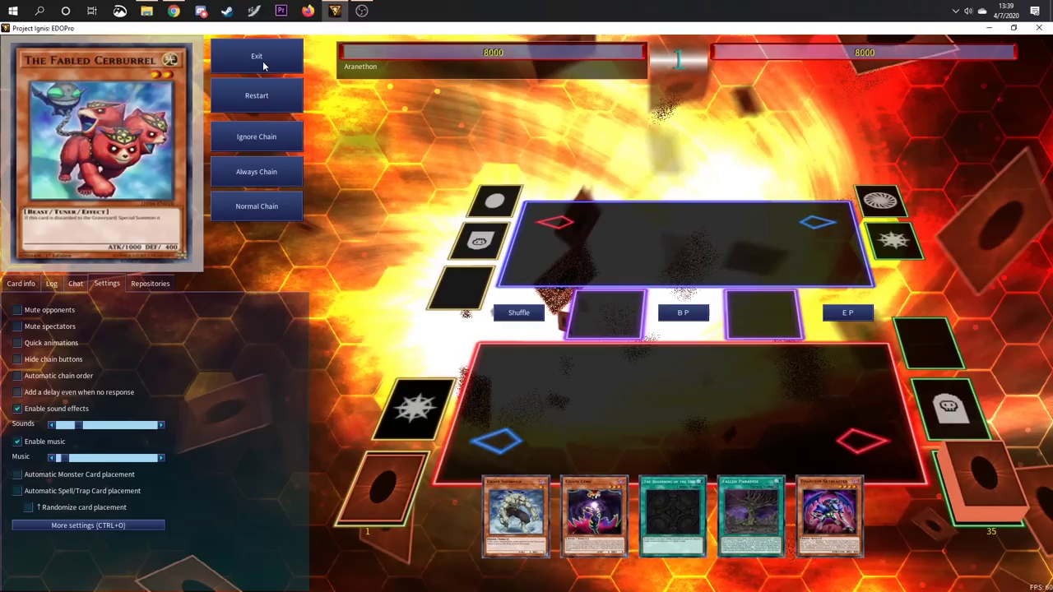
- Exit the test duel back to the 38.0.1 'Hope Harbinger' main menu
left_click(262, 61)
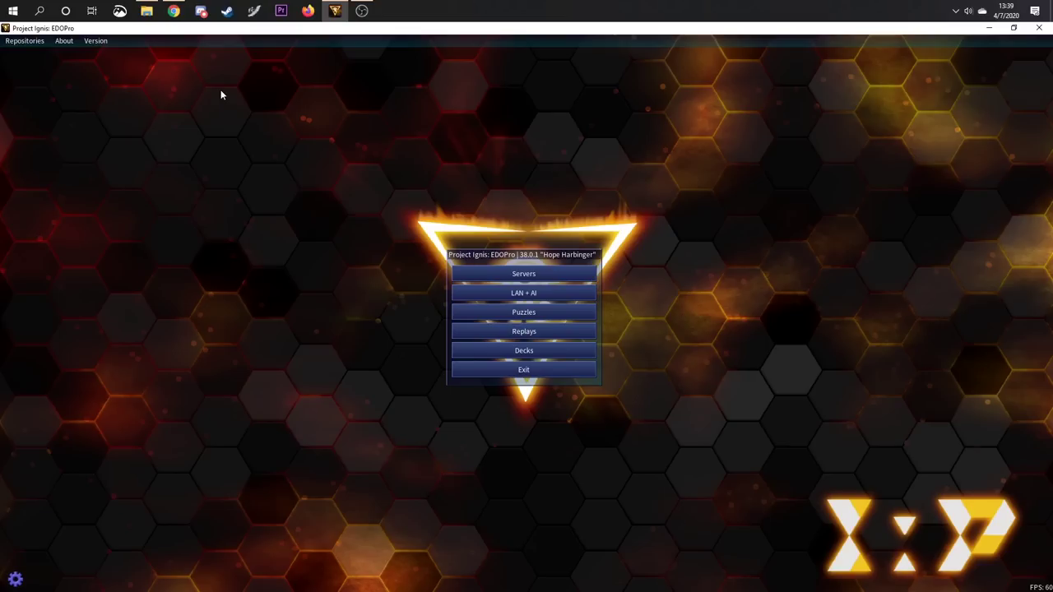